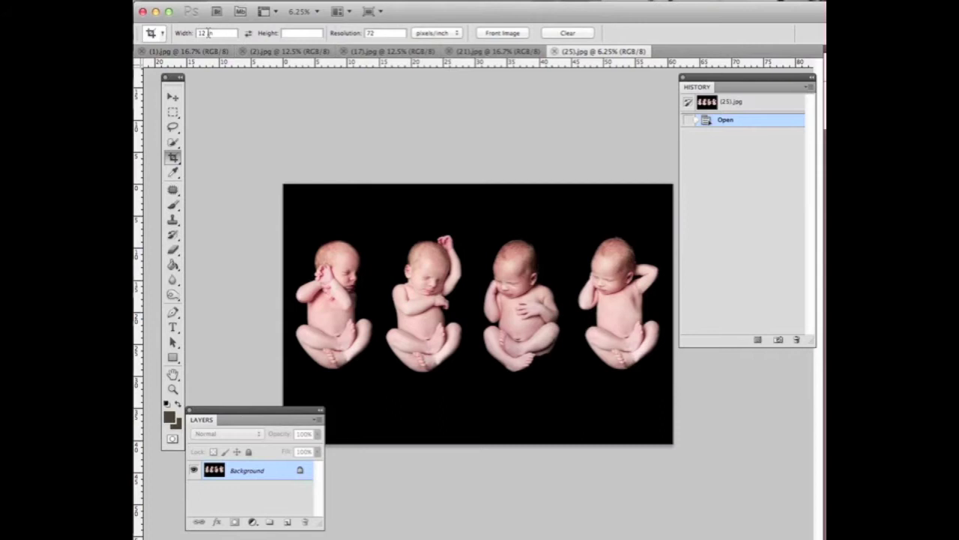
Step: Crop the four-babies photo to 12 in wide at 72 pixels/inch, leaving height unconstrained
{"action": "double_click", "coordinate": [206, 33]}
{"action": "left_click", "coordinate": [319, 33]}
{"action": "double_click", "coordinate": [391, 32]}
{"action": "left_click", "coordinate": [173, 158]}
{"action": "left_click_drag", "start_coordinate": [285, 185], "coordinate": [692, 454]}
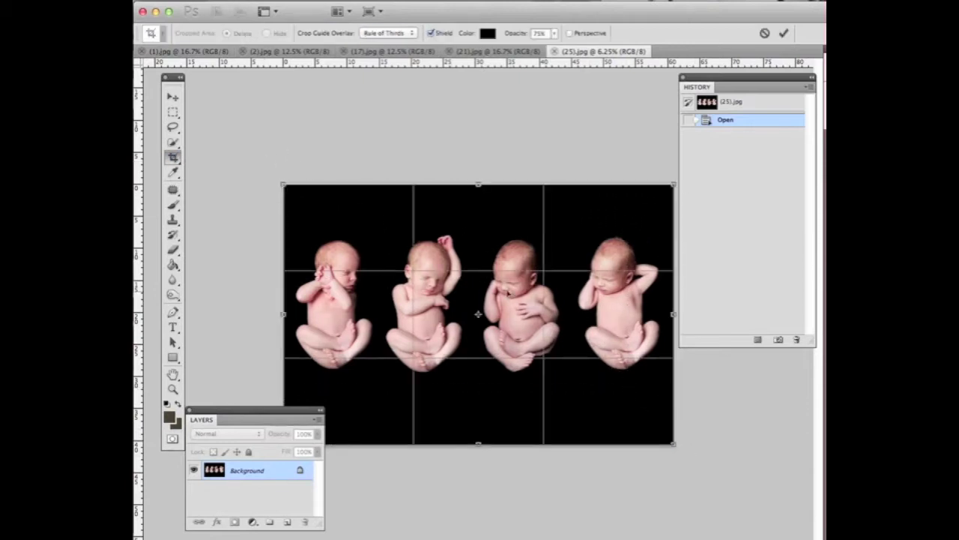
{"action": "right_click", "coordinate": [504, 290]}
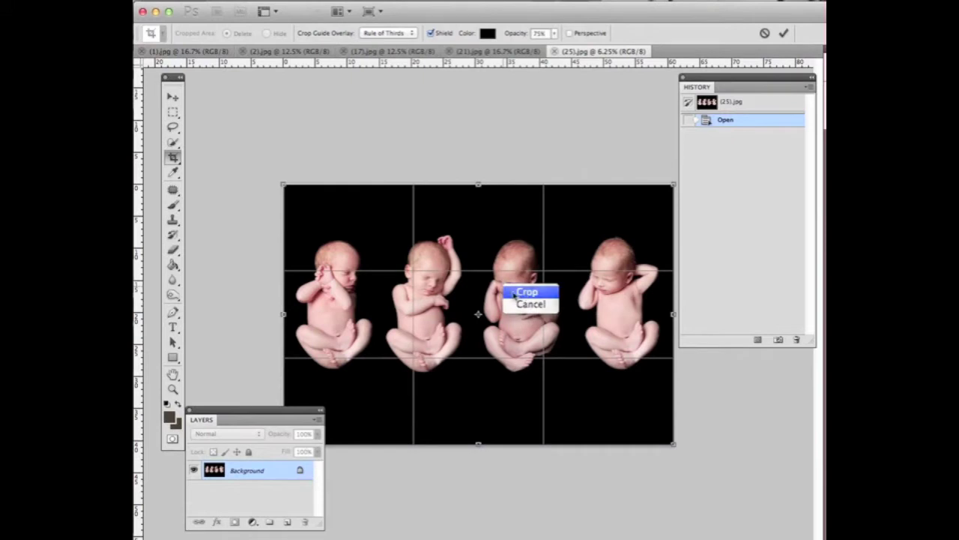
{"action": "left_click", "coordinate": [524, 291]}
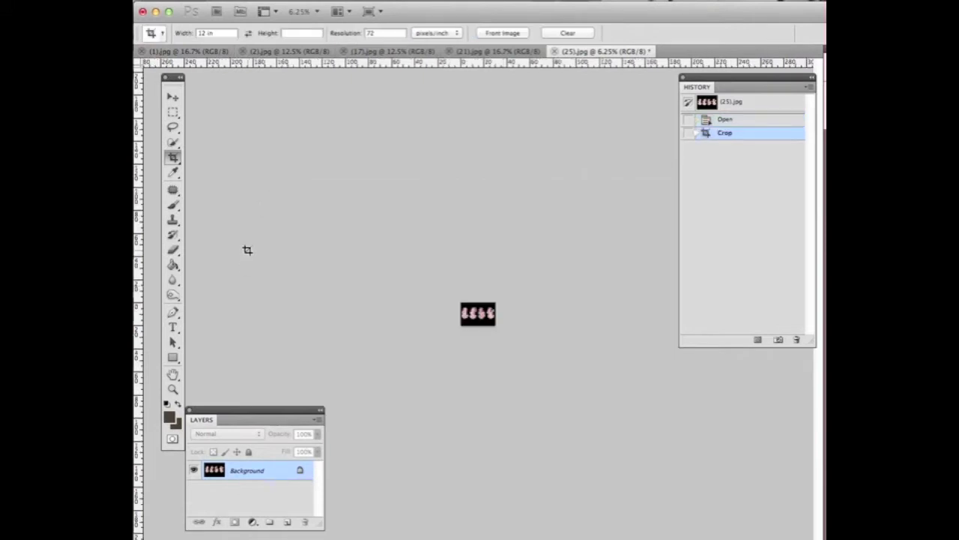
Step: Zoom in to about 400–500% to inspect the babies' detail, then zoom back out
{"action": "key", "text": "super+plus"}
{"action": "key", "text": "super+plus"}
{"action": "key", "text": "super+plus"}
{"action": "key", "text": "super+plus"}
{"action": "key", "text": "super+plus"}
{"action": "key", "text": "super+plus"}
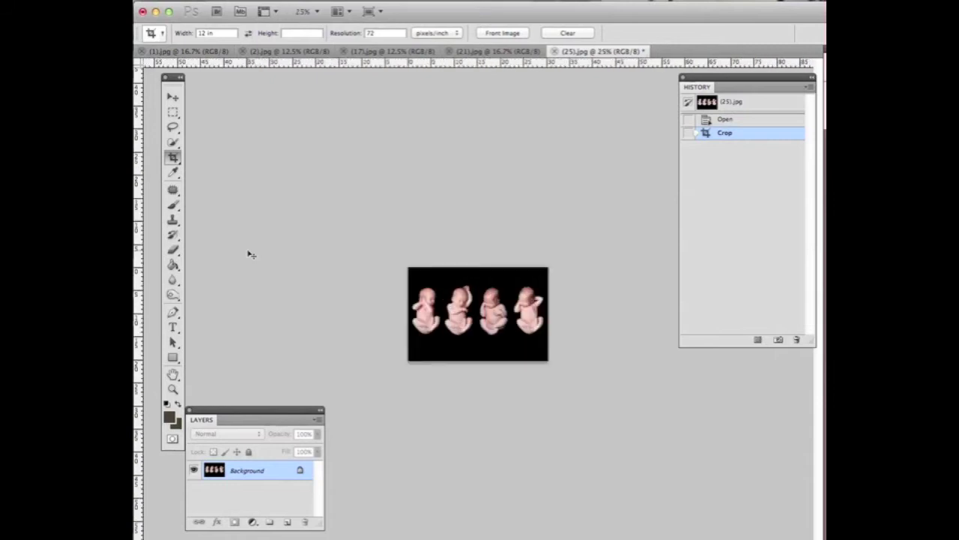
{"action": "key", "text": "super+plus"}
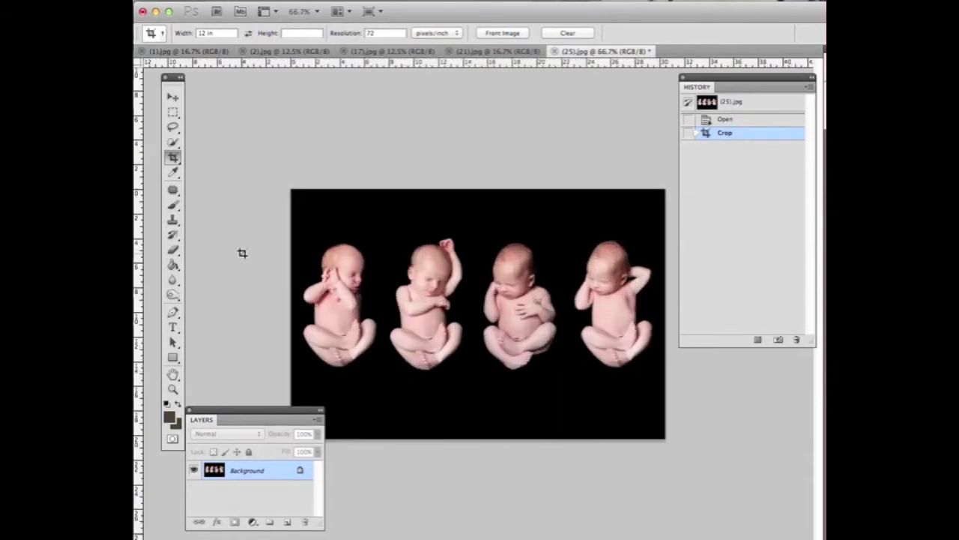
{"action": "key", "text": "super+plus"}
{"action": "key", "text": "super+plus"}
{"action": "key", "text": "super+plus"}
{"action": "key", "text": "super+plus"}
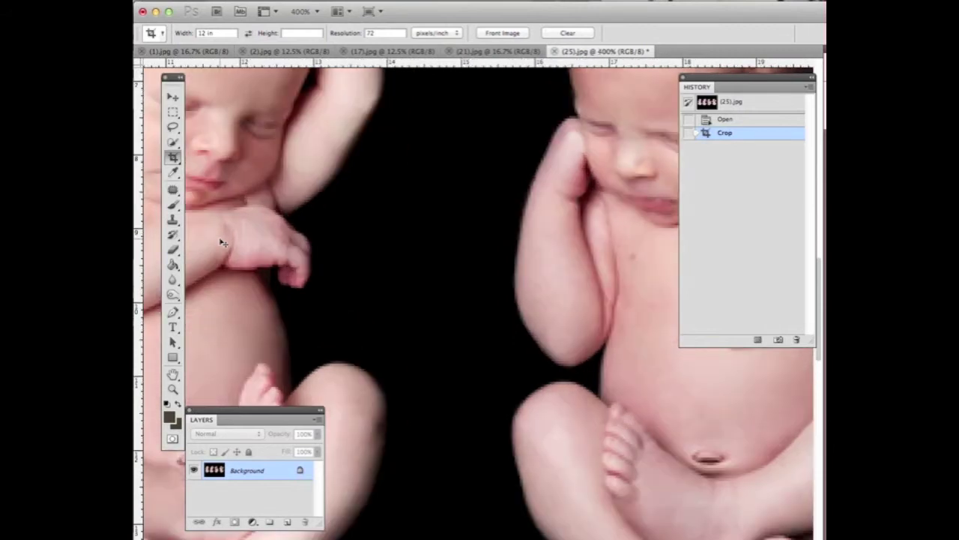
{"action": "key", "text": "super+plus"}
{"action": "key", "text": "super+minus"}
{"action": "key", "text": "super+minus"}
{"action": "key", "text": "super+minus"}
{"action": "key", "text": "super+minus"}
{"action": "key", "text": "super+minus"}
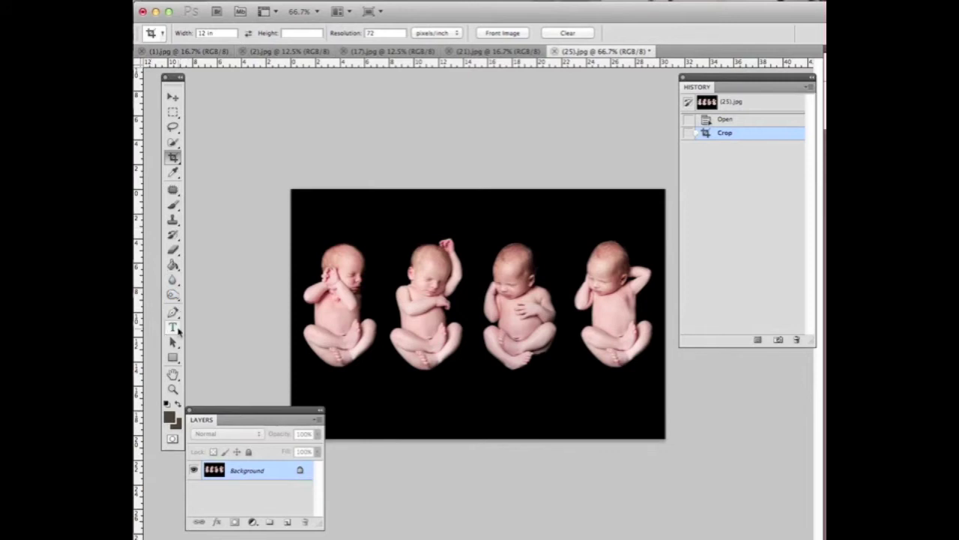
Step: Type the caption 'Vere Images.ca' below the babies and nudge it slightly lower
{"action": "left_click", "coordinate": [174, 329]}
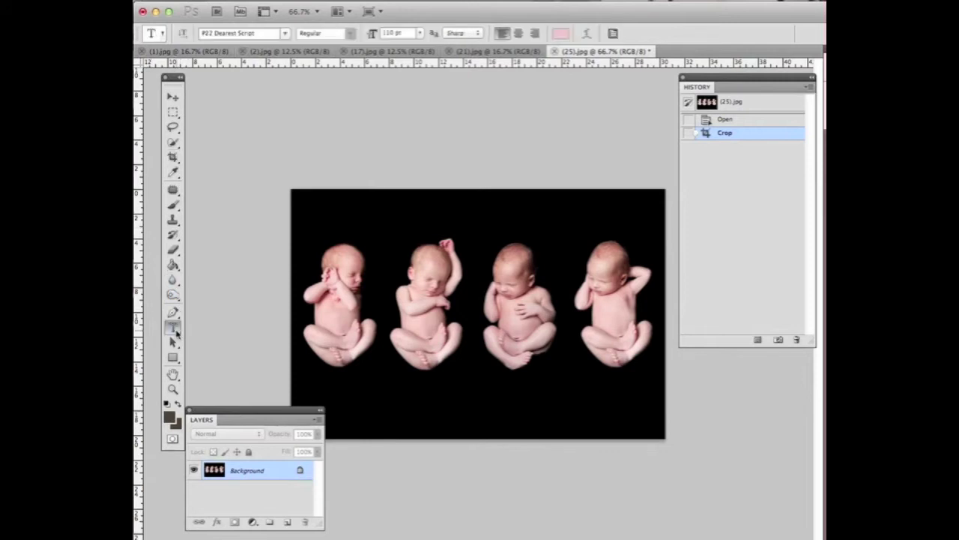
{"action": "left_click", "coordinate": [409, 394]}
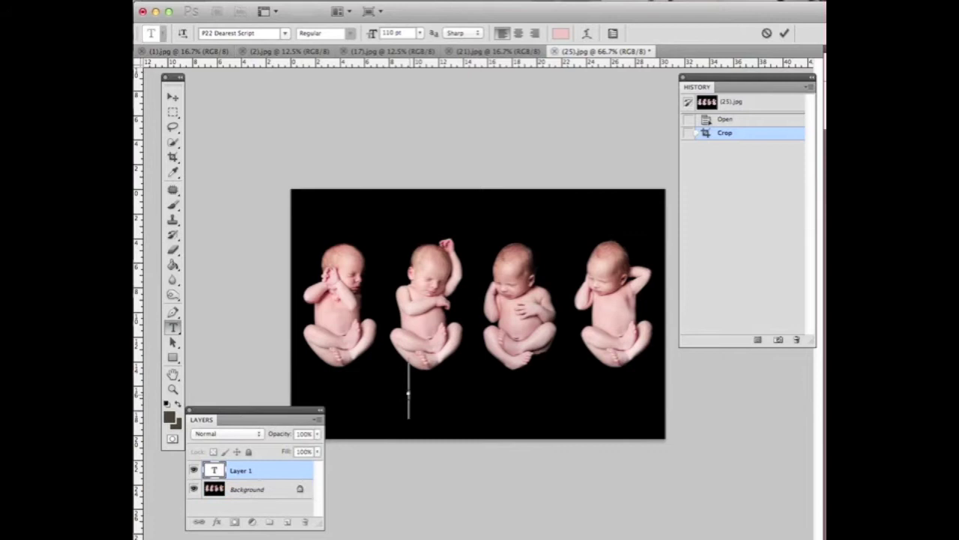
{"action": "type", "text": "Vin"}
{"action": "type", "text": "ere"}
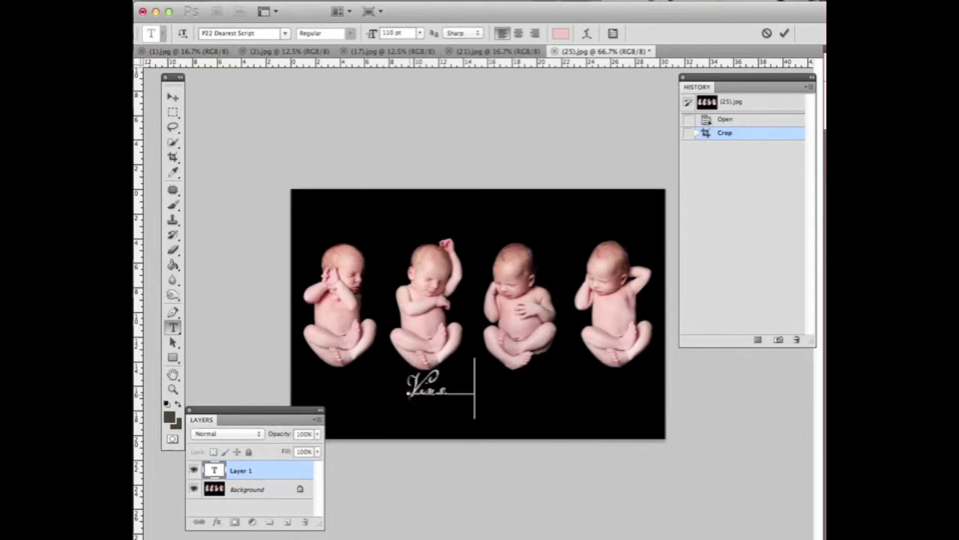
{"action": "type", "text": " Images.ca"}
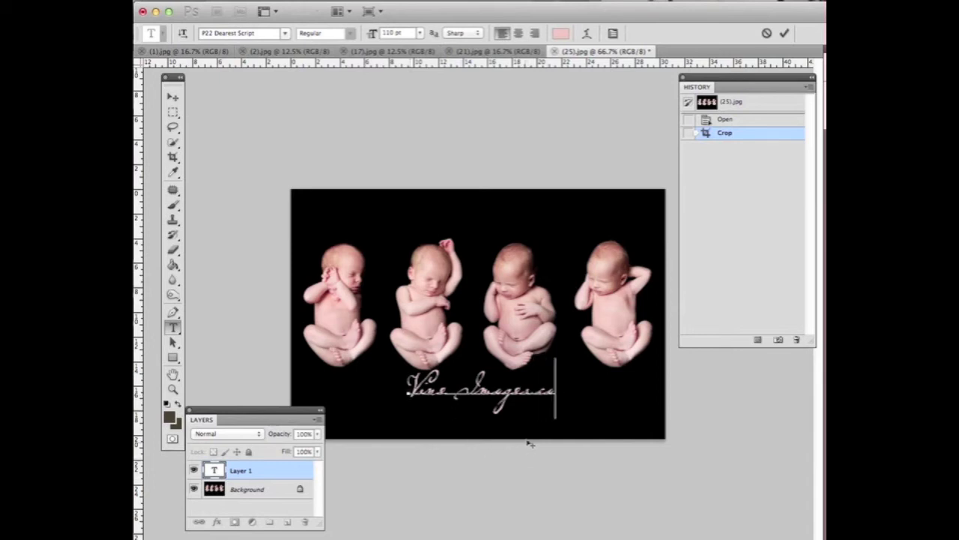
{"action": "left_click_drag", "start_coordinate": [527, 443], "coordinate": [531, 454]}
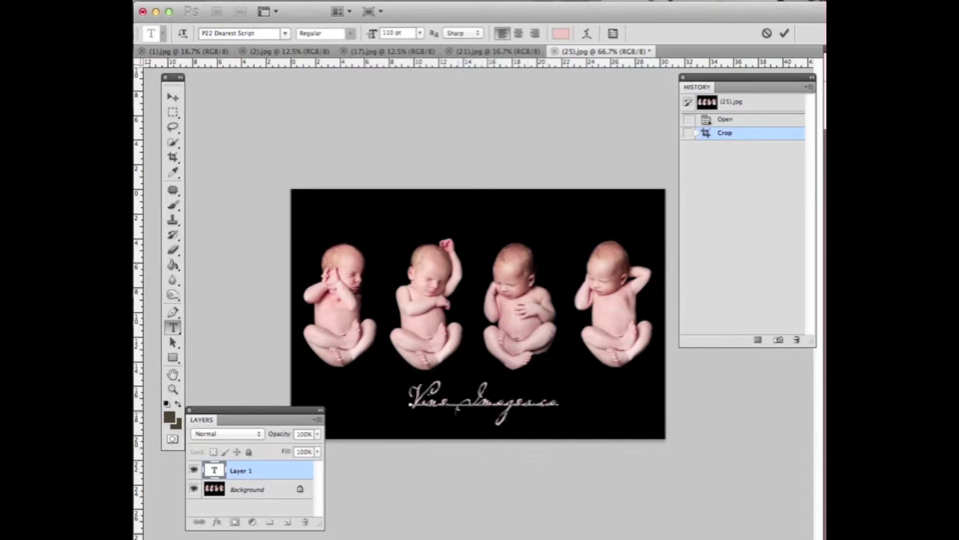
Step: Select the whole caption and recolour it a lighter pink
{"action": "left_click_drag", "start_coordinate": [415, 401], "coordinate": [602, 413]}
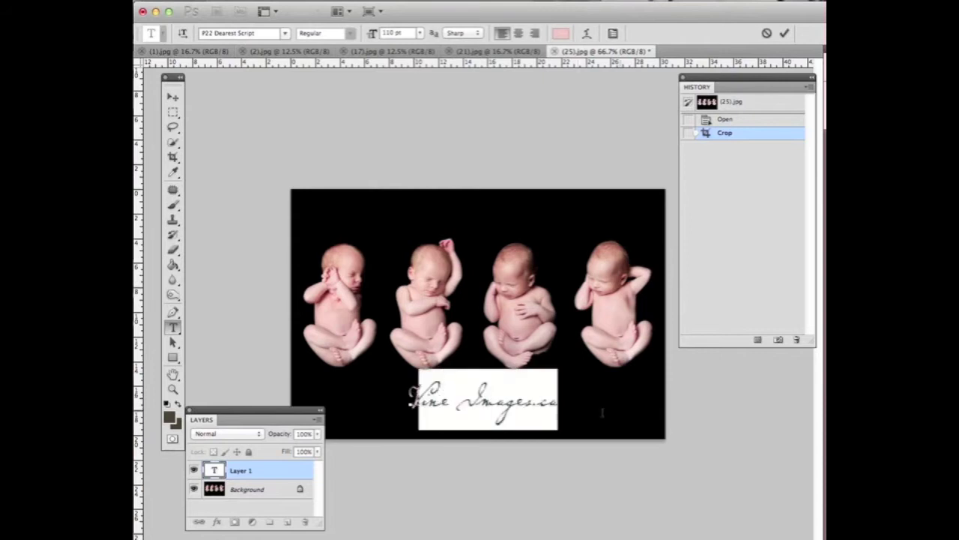
{"action": "key", "text": "ctrl+a"}
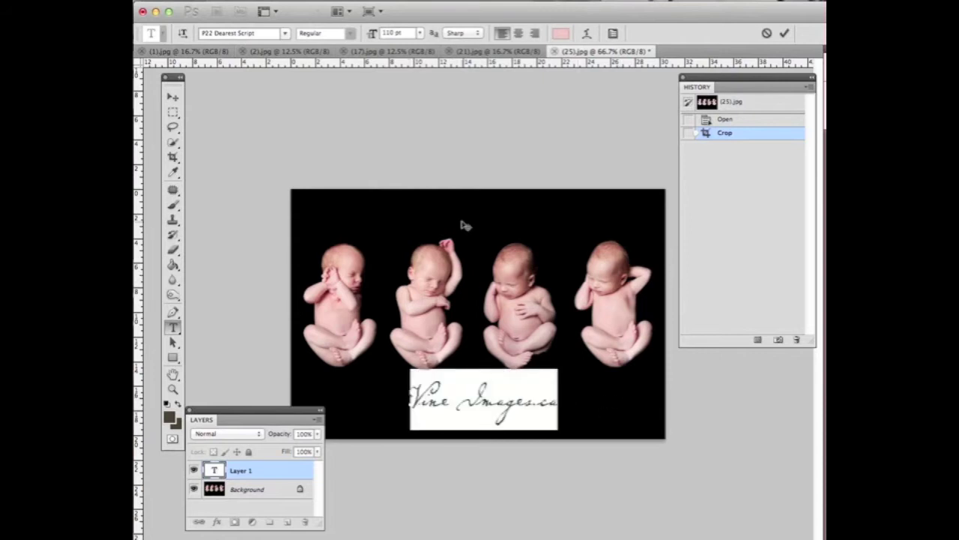
{"action": "left_click", "coordinate": [561, 33]}
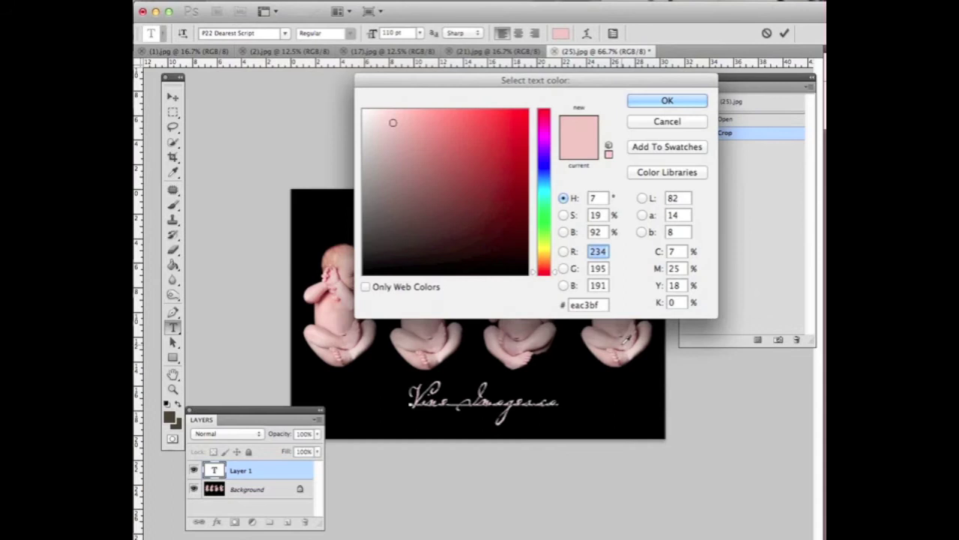
{"action": "left_click", "coordinate": [394, 125]}
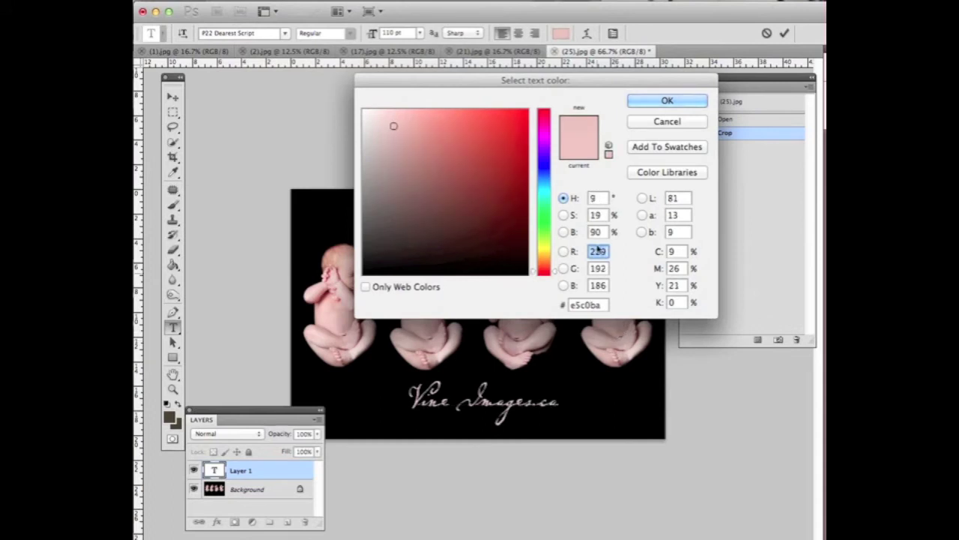
{"action": "left_click", "coordinate": [649, 104]}
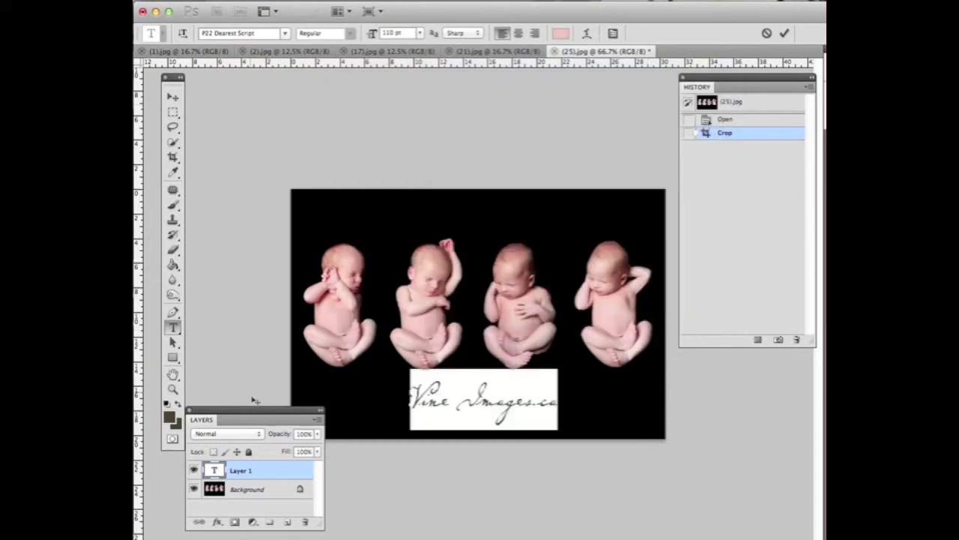
Step: Merge the caption layer down into Background, then duplicate it as Background copy
{"action": "left_click", "coordinate": [318, 419]}
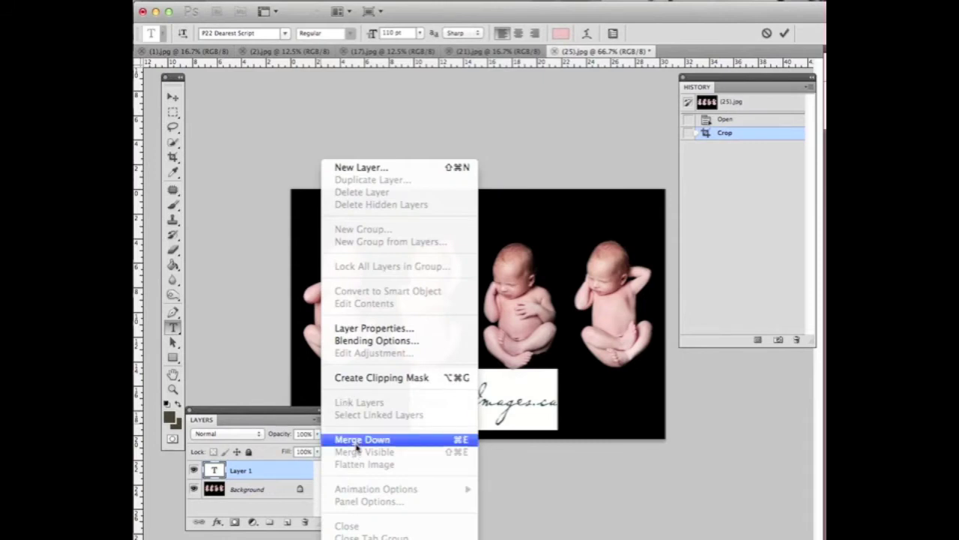
{"action": "left_click", "coordinate": [357, 440]}
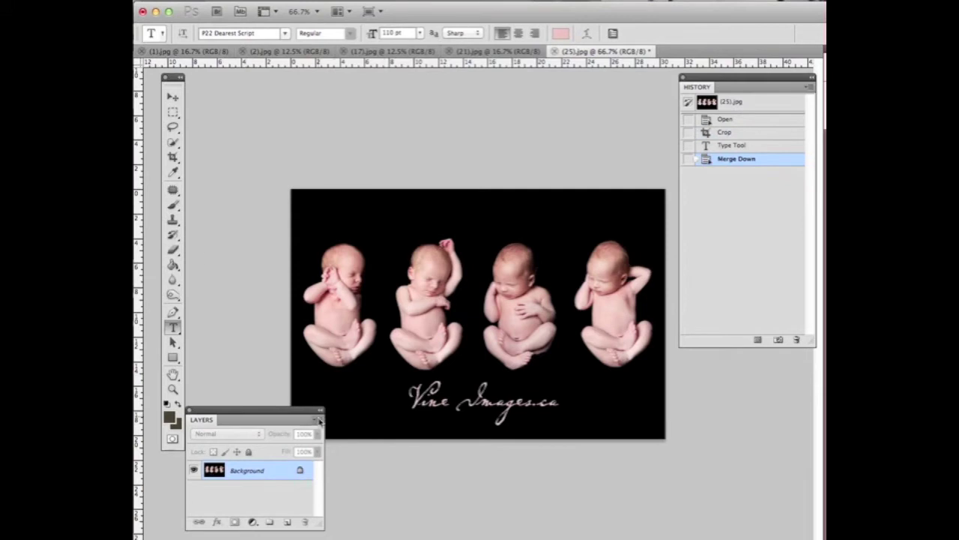
{"action": "left_click", "coordinate": [319, 420]}
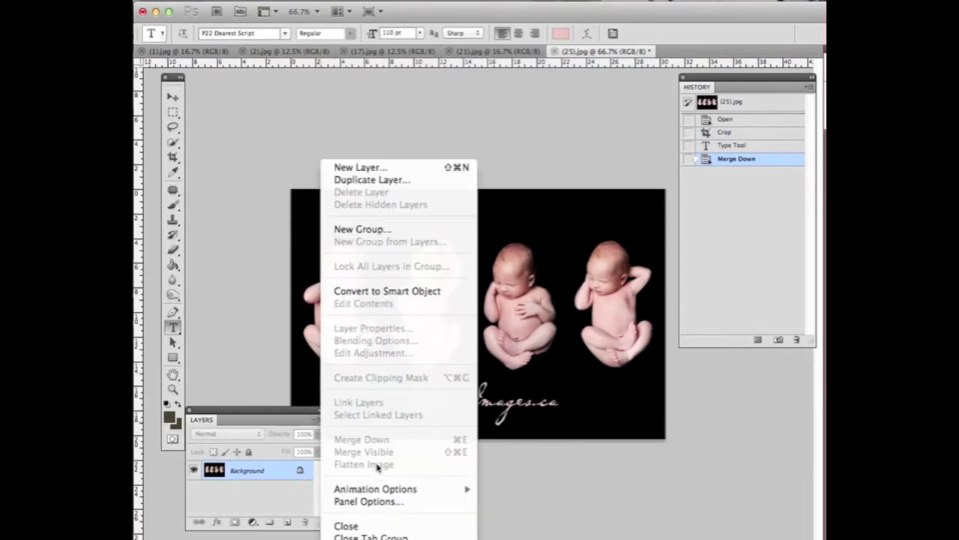
{"action": "left_click", "coordinate": [375, 180]}
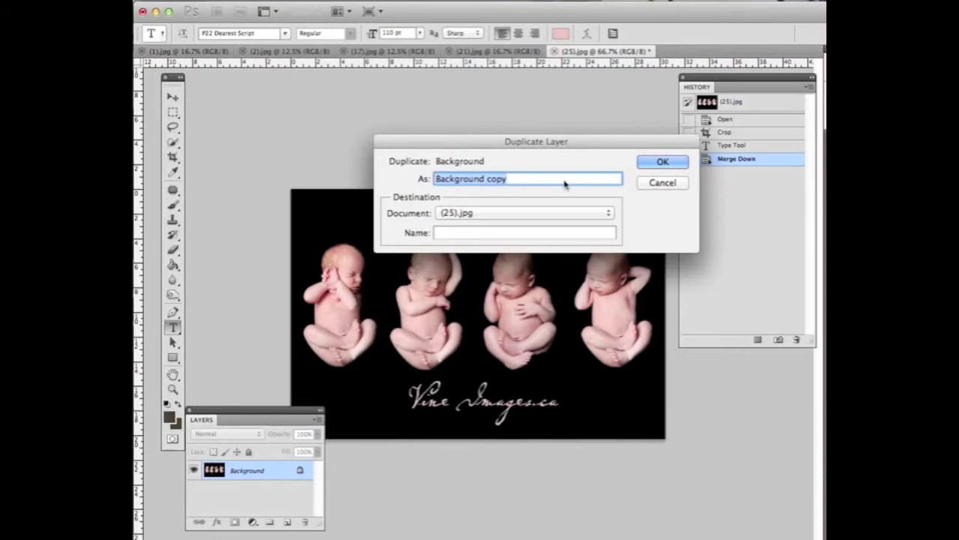
{"action": "left_click", "coordinate": [674, 162]}
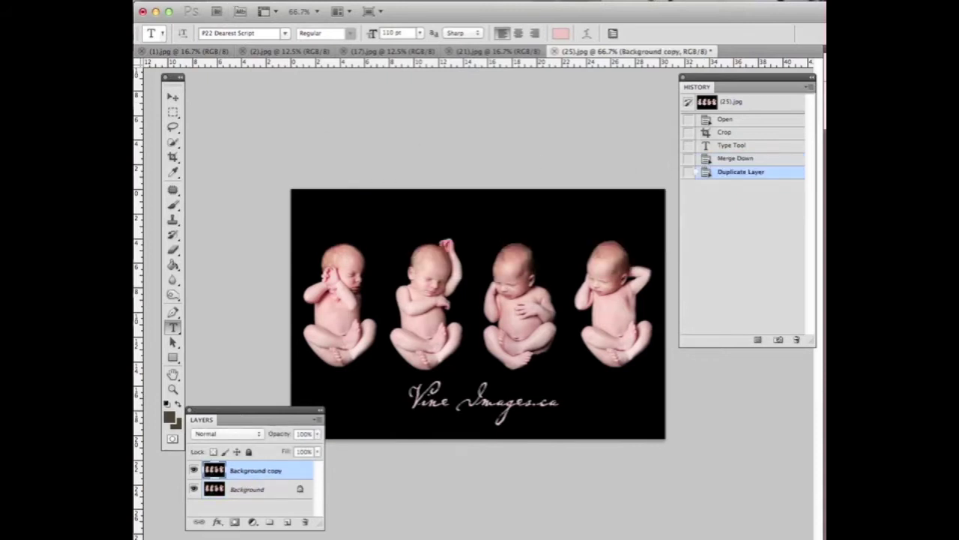
Step: Stroke the Background copy with a 3 px inside border sampled from the babies' skin tone
{"action": "left_click", "coordinate": [251, 0]}
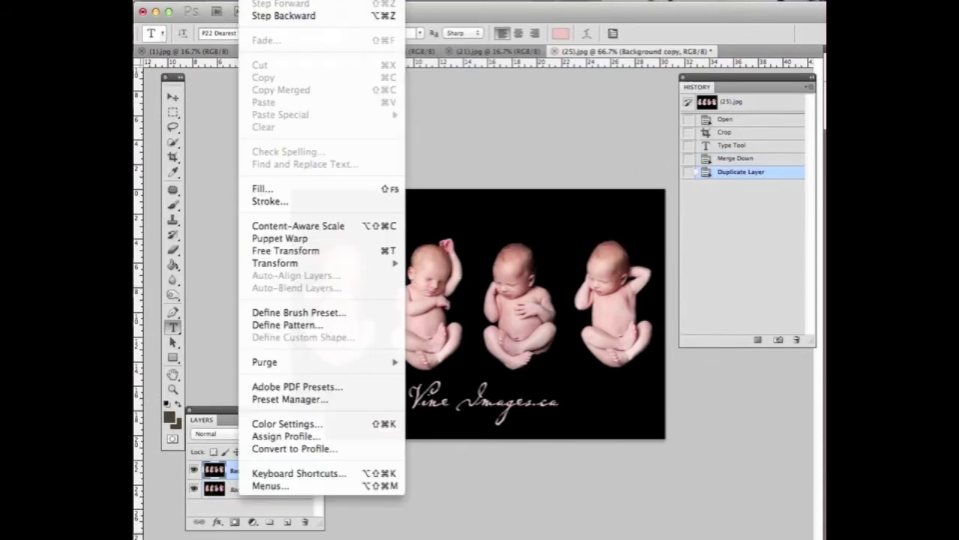
{"action": "left_click", "coordinate": [267, 202]}
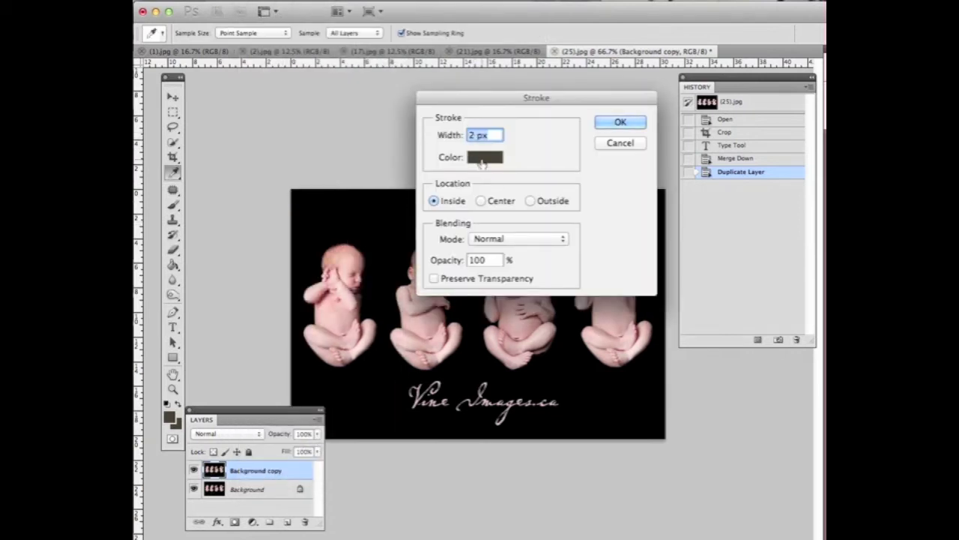
{"action": "left_click", "coordinate": [484, 157]}
{"action": "left_click", "coordinate": [420, 329]}
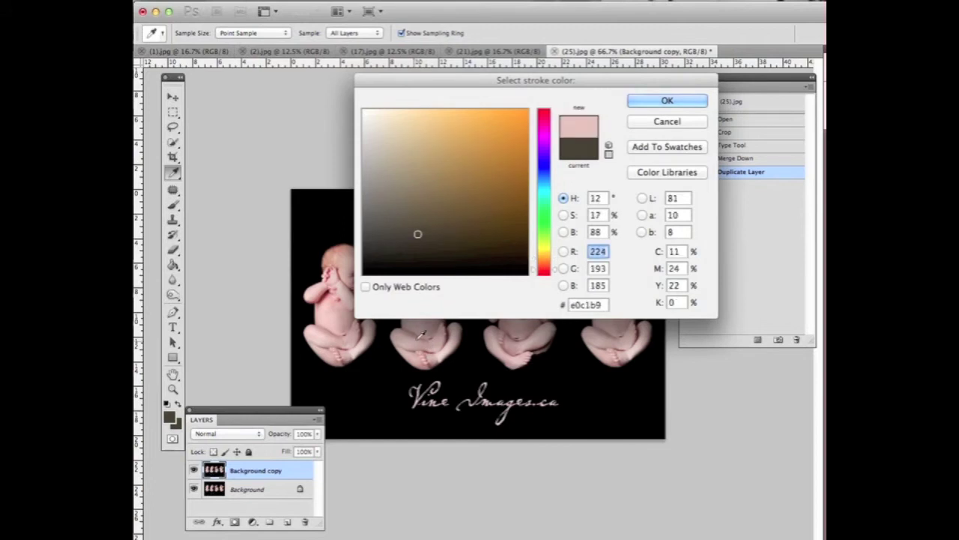
{"action": "left_click", "coordinate": [652, 103]}
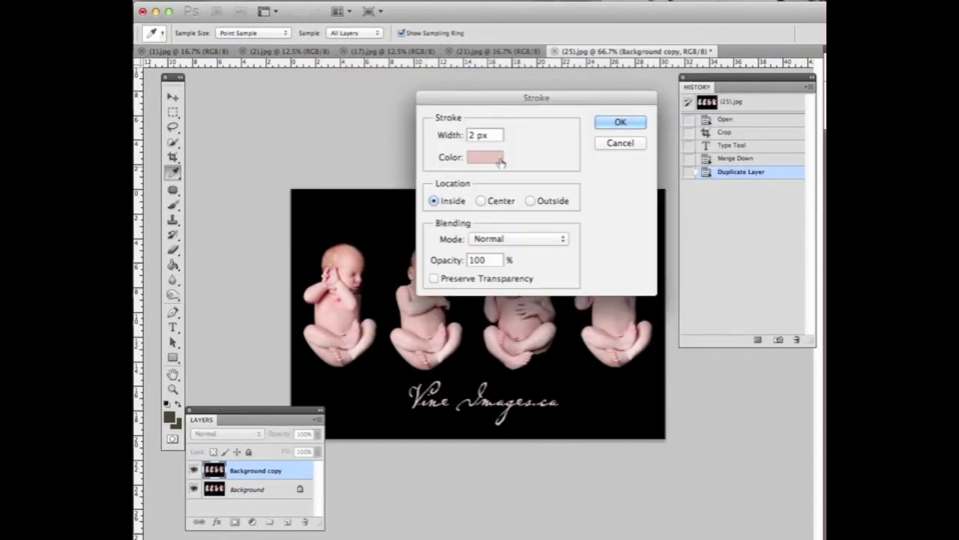
{"action": "double_click", "coordinate": [473, 135]}
{"action": "type", "text": "3"}
{"action": "left_click", "coordinate": [622, 123]}
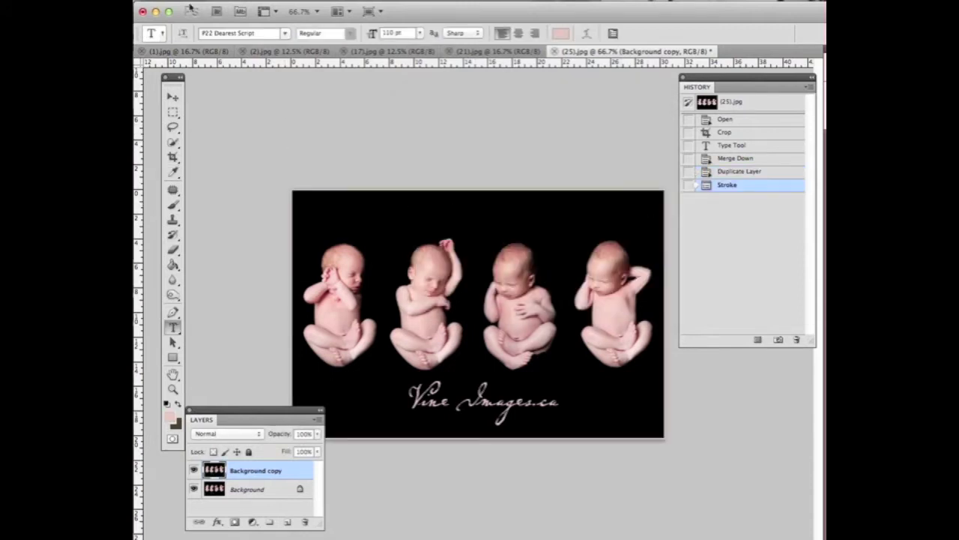
Step: Open Save for Web & Devices, previewing JPEG High at quality 72, 864 × 576 px
{"action": "left_click", "coordinate": [228, 0]}
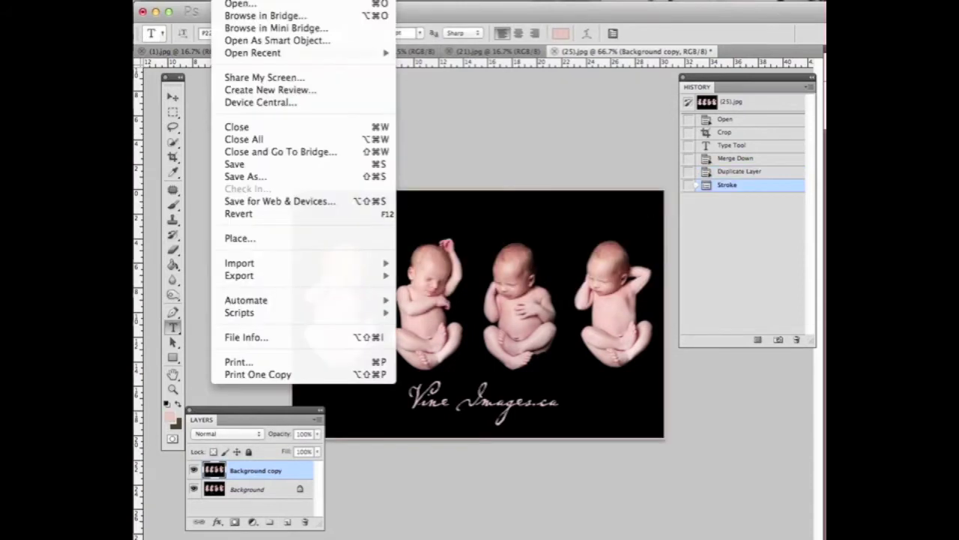
{"action": "left_click", "coordinate": [268, 202]}
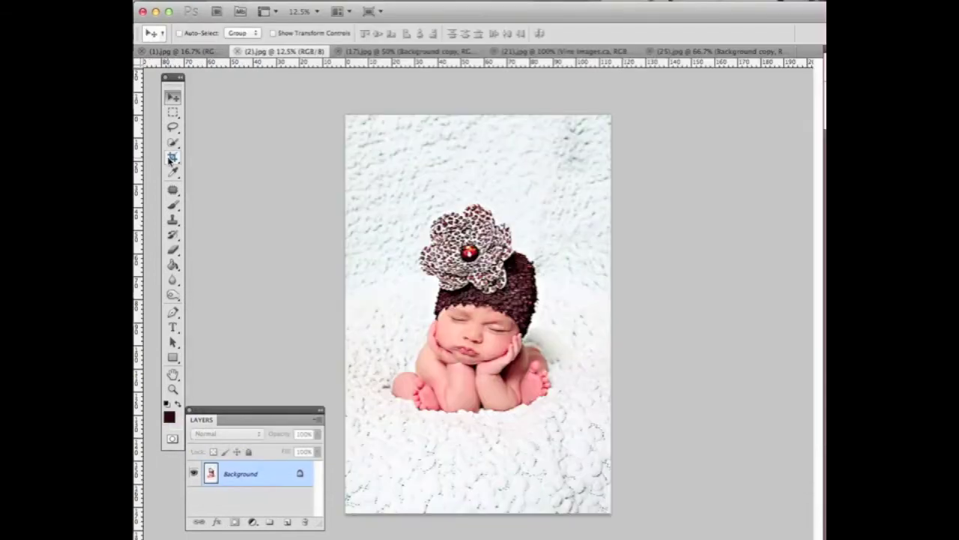
Step: Draw and adjust a crop frame around the baby in the flowered hat, then apply it
{"action": "left_click", "coordinate": [172, 159]}
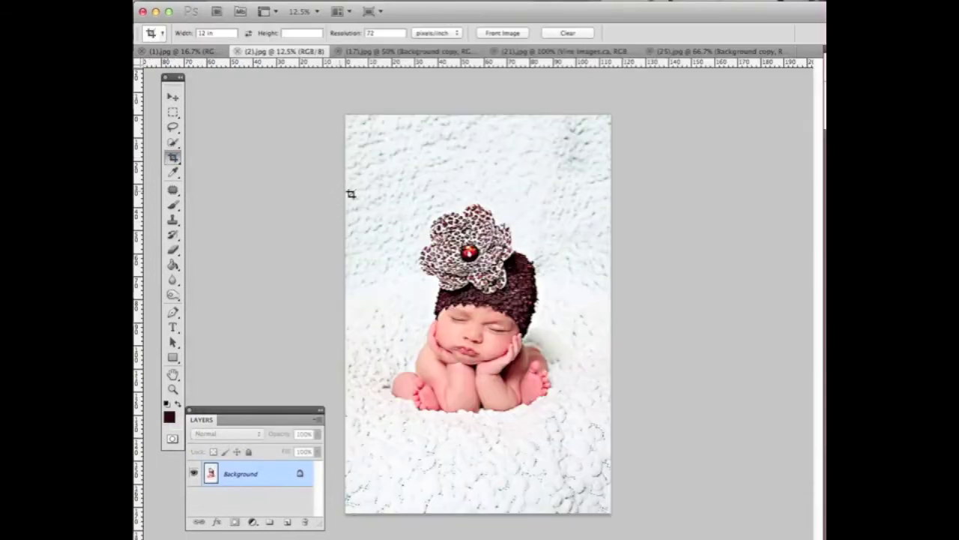
{"action": "left_click_drag", "start_coordinate": [350, 192], "coordinate": [618, 397]}
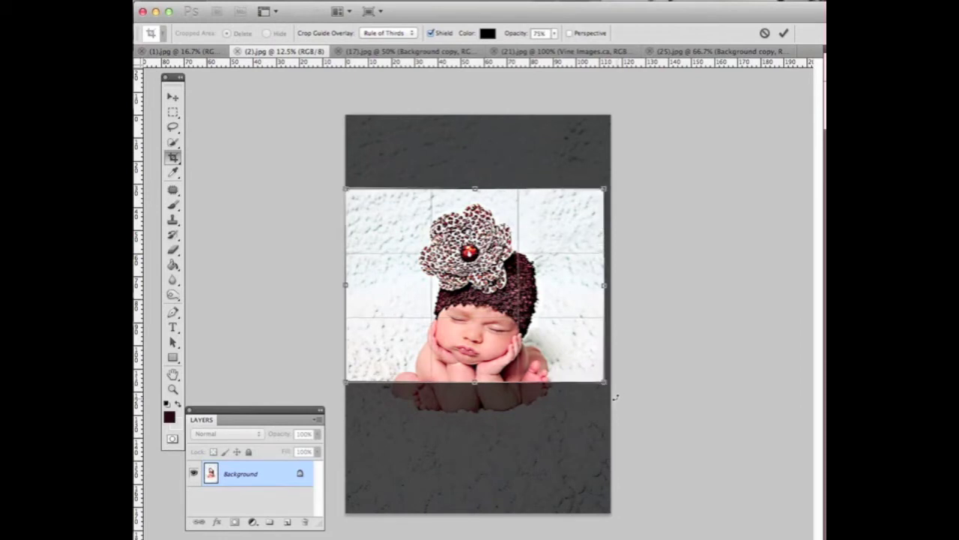
{"action": "left_click_drag", "start_coordinate": [578, 338], "coordinate": [570, 364]}
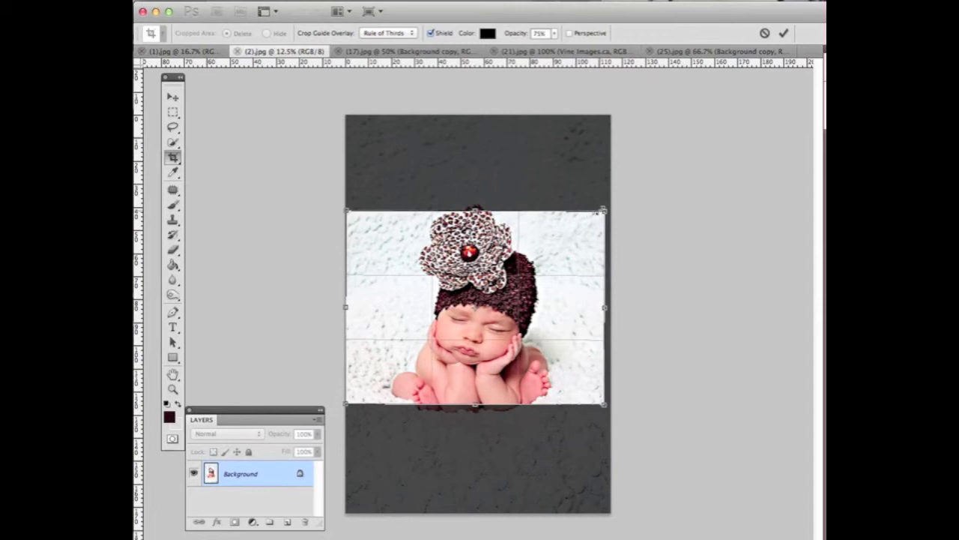
{"action": "left_click_drag", "start_coordinate": [603, 212], "coordinate": [611, 203]}
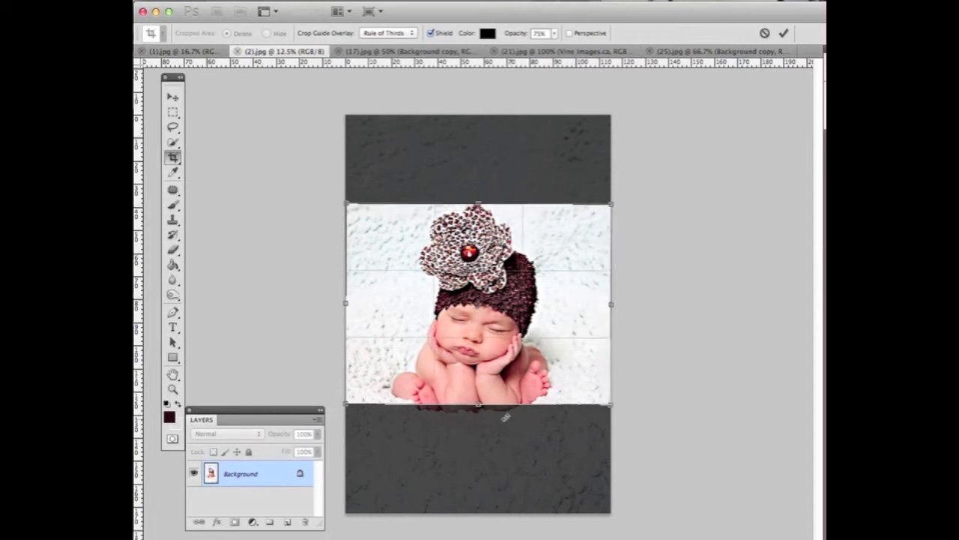
{"action": "left_click_drag", "start_coordinate": [478, 405], "coordinate": [479, 432]}
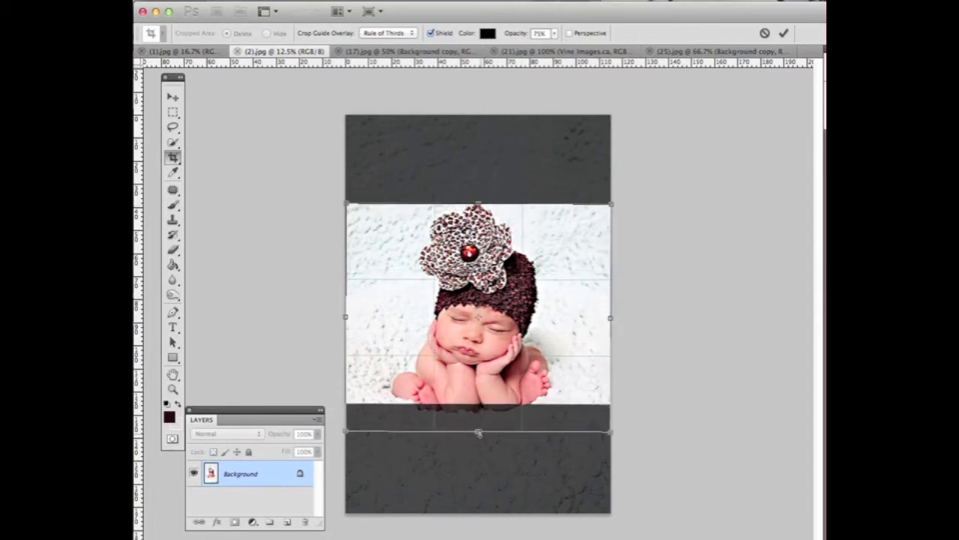
{"action": "left_click_drag", "start_coordinate": [478, 202], "coordinate": [478, 197]}
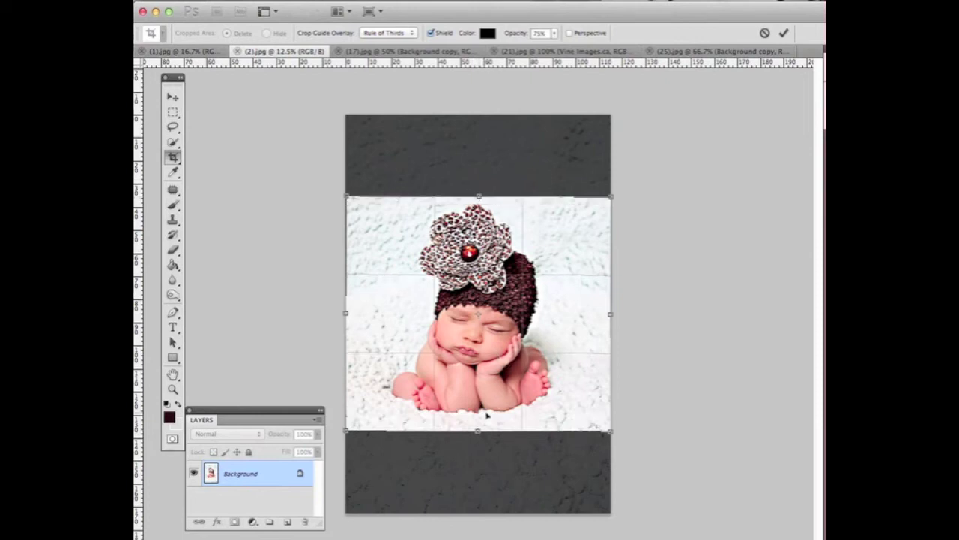
{"action": "left_click_drag", "start_coordinate": [477, 431], "coordinate": [477, 421]}
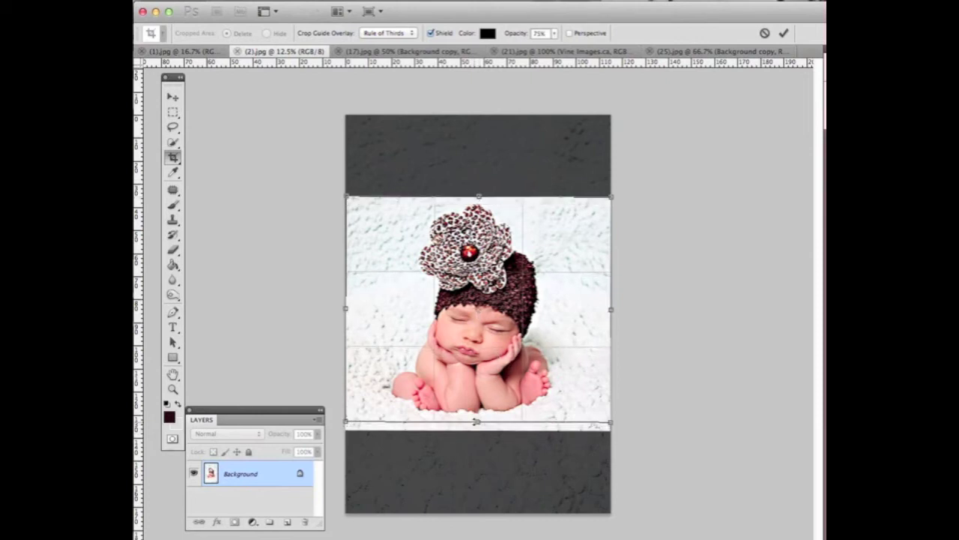
{"action": "right_click", "coordinate": [487, 321]}
{"action": "left_click", "coordinate": [507, 320]}
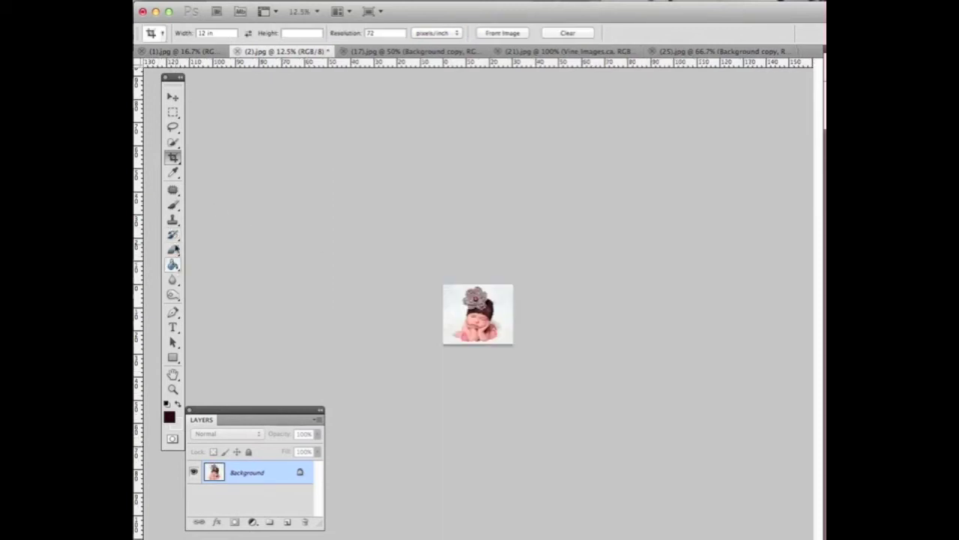
Step: Type 'VINE IMAGES.CA' onto the zoomed photo and select the whole line
{"action": "left_click", "coordinate": [173, 329]}
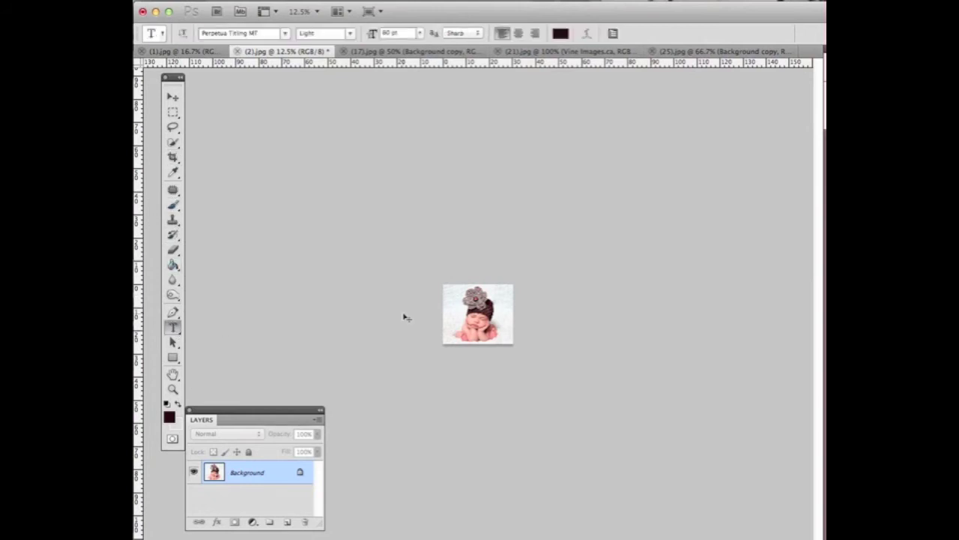
{"action": "key", "text": "super+equal"}
{"action": "key", "text": "super+equal"}
{"action": "key", "text": "super+equal"}
{"action": "key", "text": "super+equal"}
{"action": "key", "text": "super+equal"}
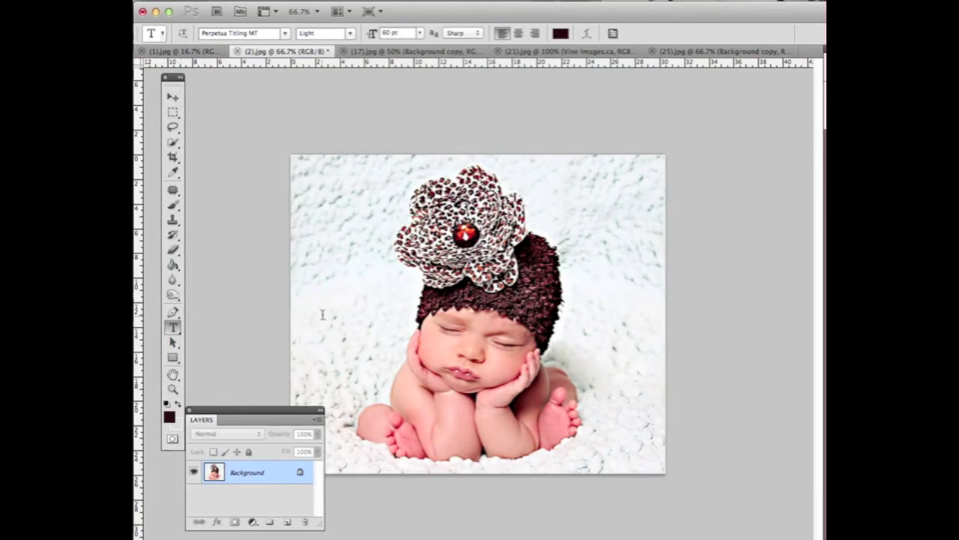
{"action": "left_click", "coordinate": [322, 314]}
{"action": "type", "text": "VINE"}
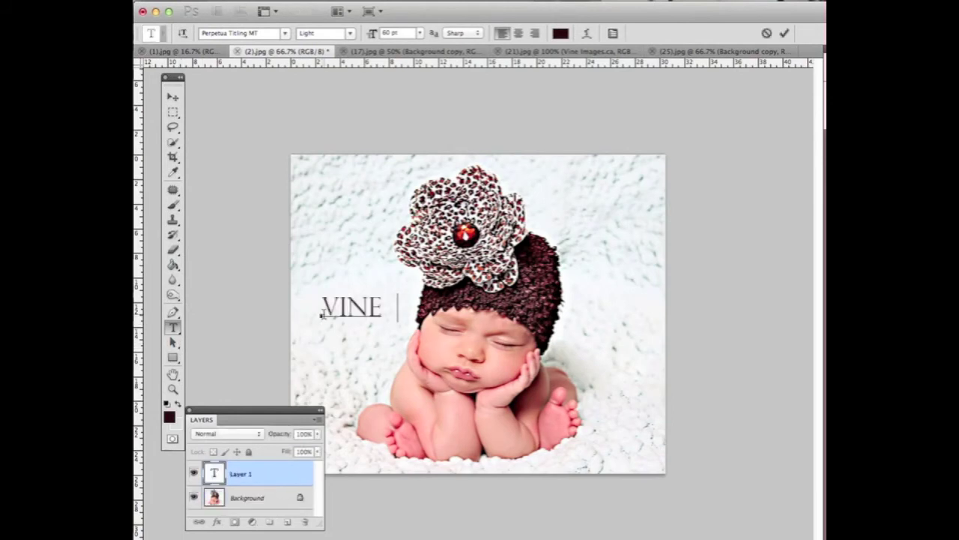
{"action": "type", "text": " IMAGES"}
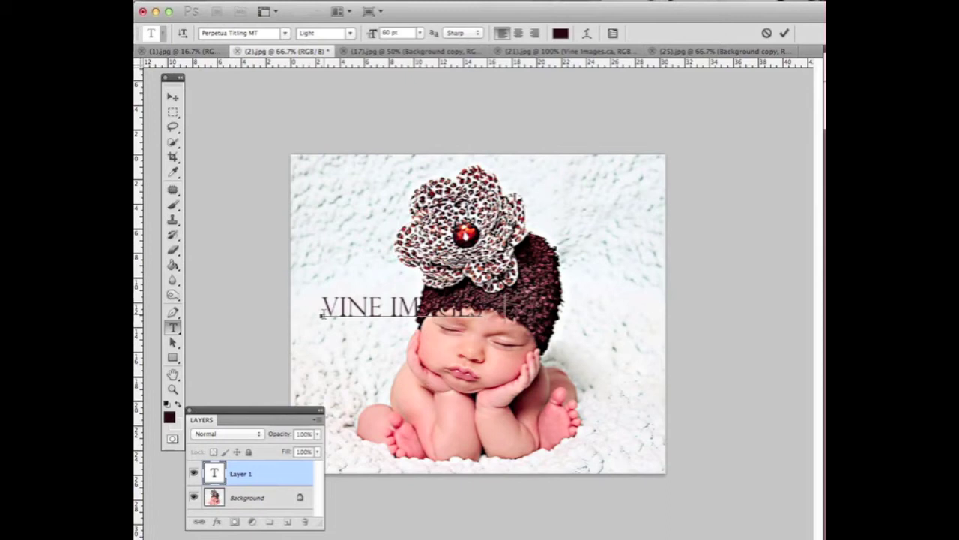
{"action": "type", "text": ".C"}
{"action": "key", "text": "super+a"}
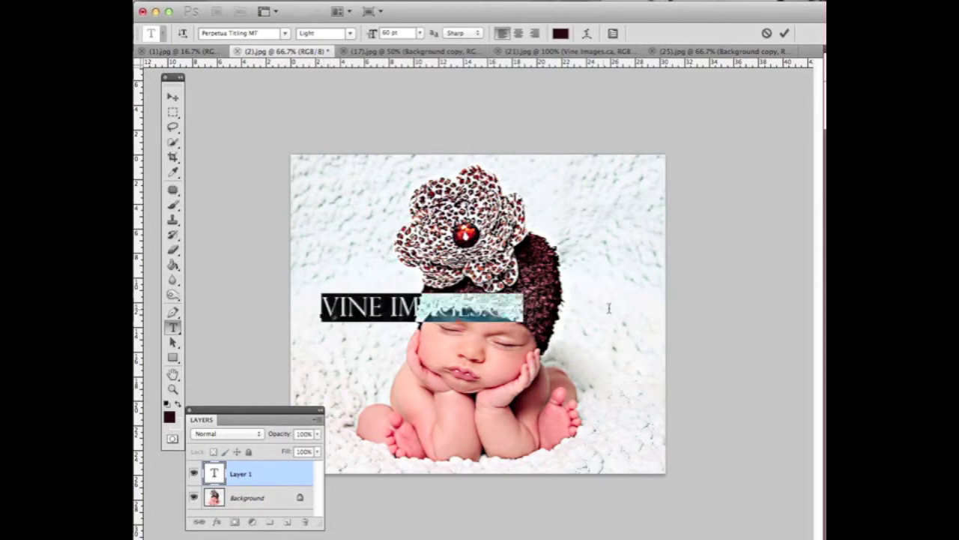
{"action": "left_click_drag", "start_coordinate": [556, 336], "coordinate": [692, 216]}
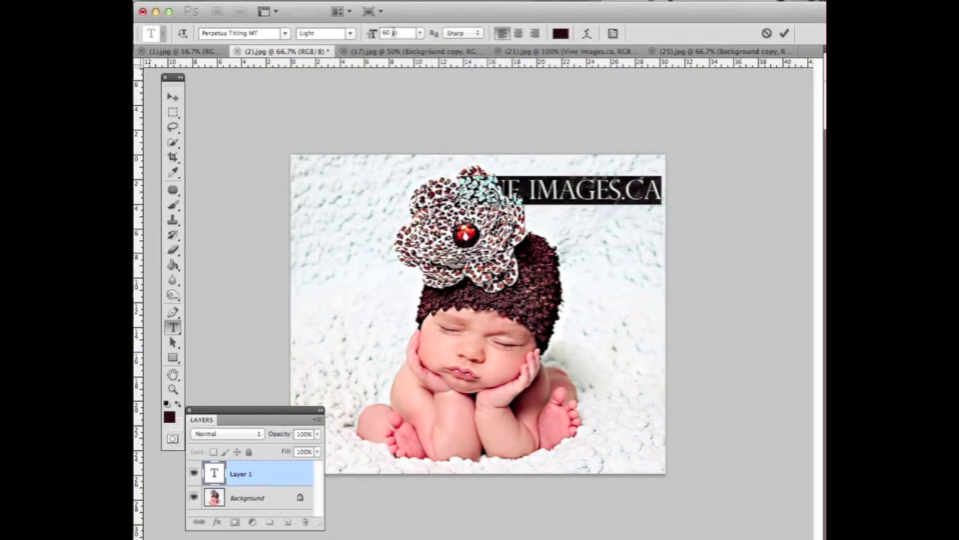
Step: Shrink the text to about 40 pt, commit it, and move it below the baby's hands
{"action": "left_click_drag", "start_coordinate": [393, 33], "coordinate": [385, 33]}
{"action": "left_click_drag", "start_coordinate": [374, 36], "coordinate": [362, 62]}
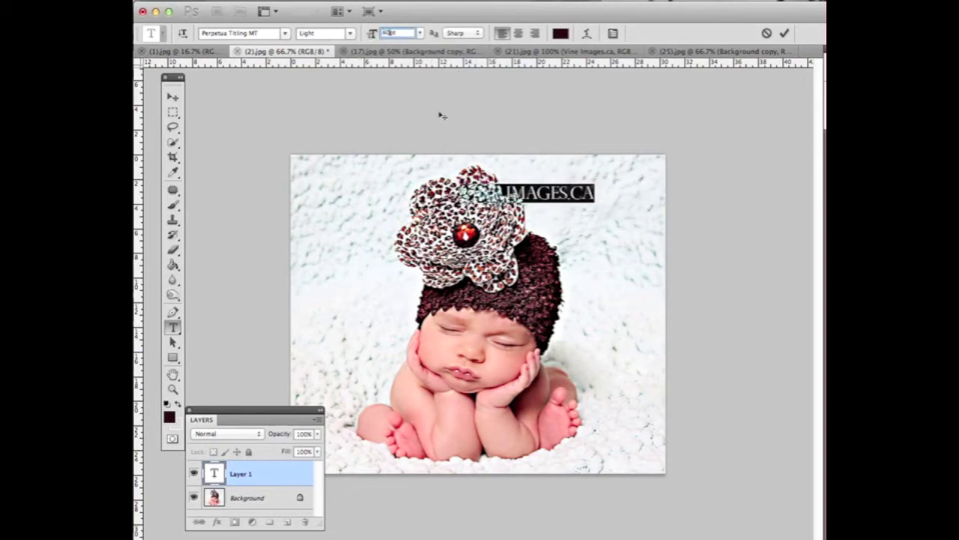
{"action": "left_click_drag", "start_coordinate": [560, 270], "coordinate": [606, 254]}
{"action": "left_click", "coordinate": [169, 98]}
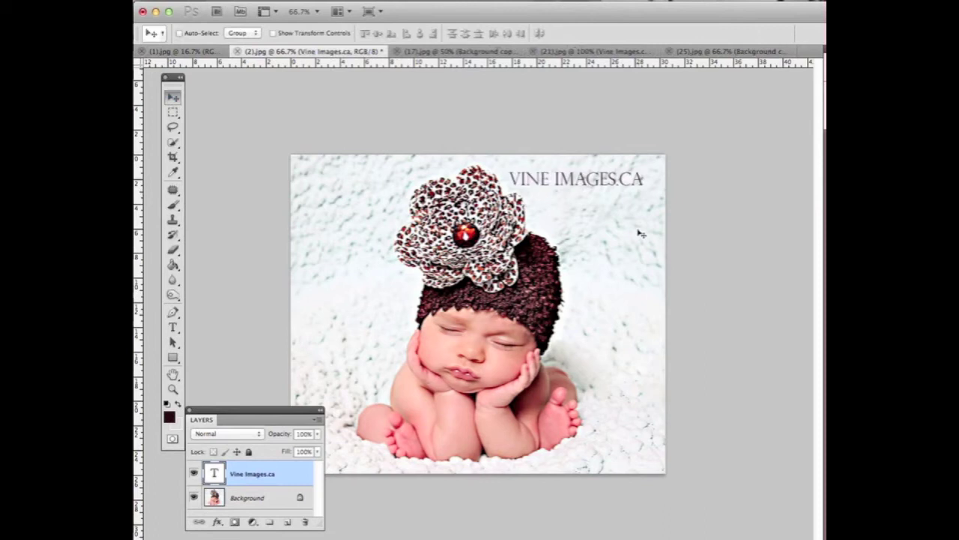
{"action": "left_click_drag", "start_coordinate": [590, 204], "coordinate": [478, 459]}
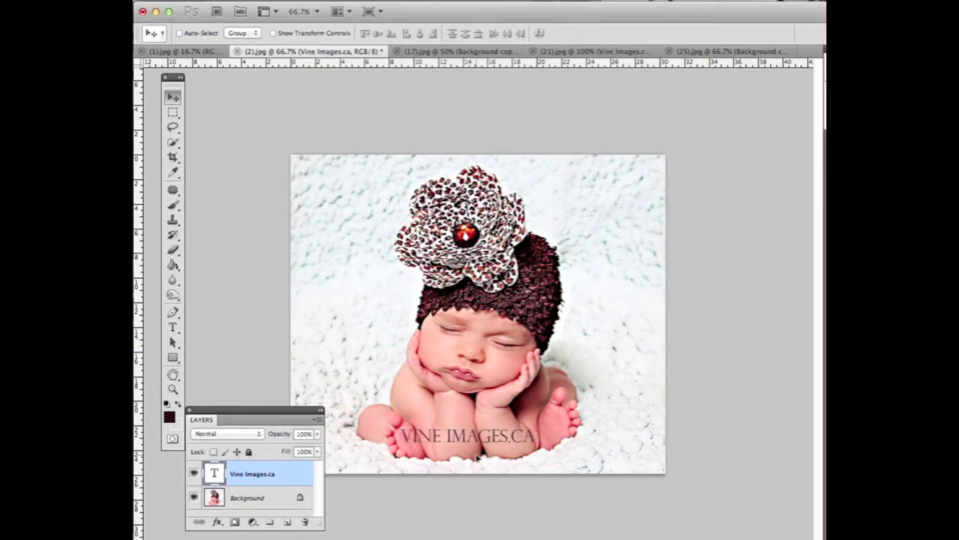
{"action": "key", "text": "m"}
{"action": "left_click_drag", "start_coordinate": [249, 417], "coordinate": [259, 278]}
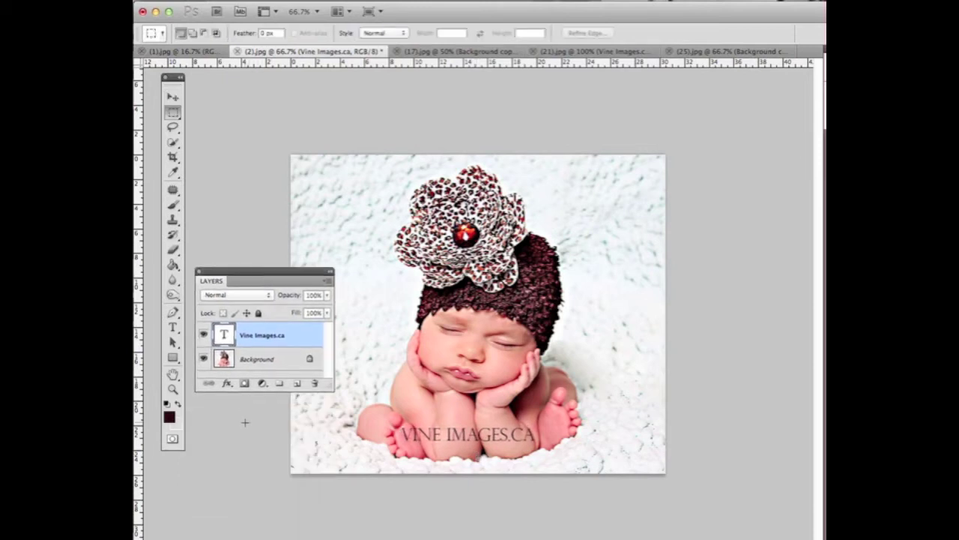
Step: Add a low-opacity Darken-mode drop shadow to the text, then toggle the layer to compare
{"action": "left_click", "coordinate": [227, 383]}
{"action": "left_click", "coordinate": [235, 407]}
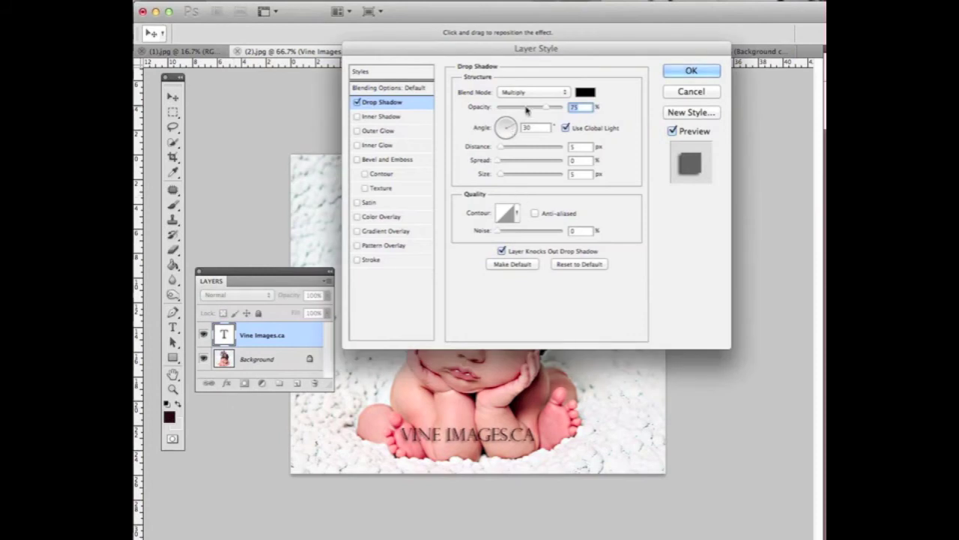
{"action": "left_click_drag", "start_coordinate": [551, 109], "coordinate": [515, 113]}
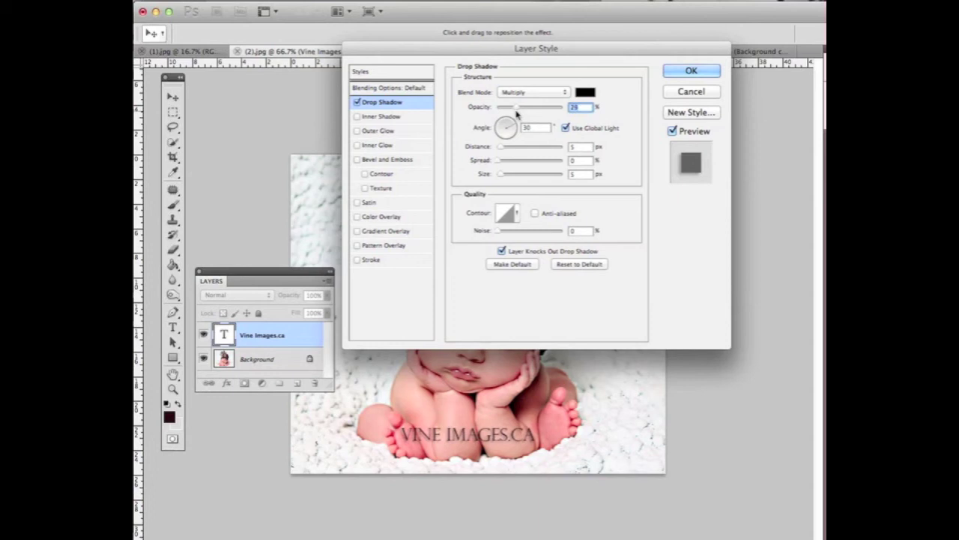
{"action": "left_click", "coordinate": [565, 93]}
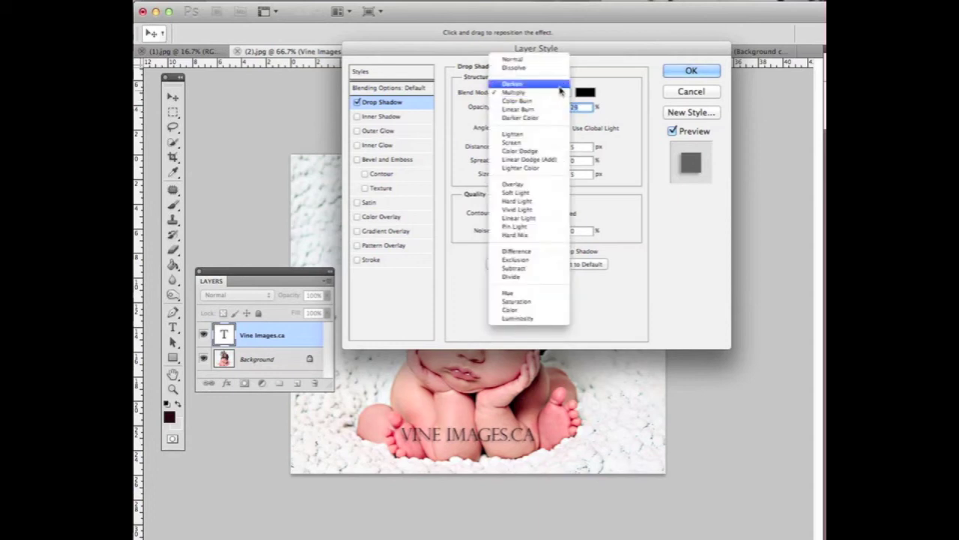
{"action": "left_click", "coordinate": [560, 90]}
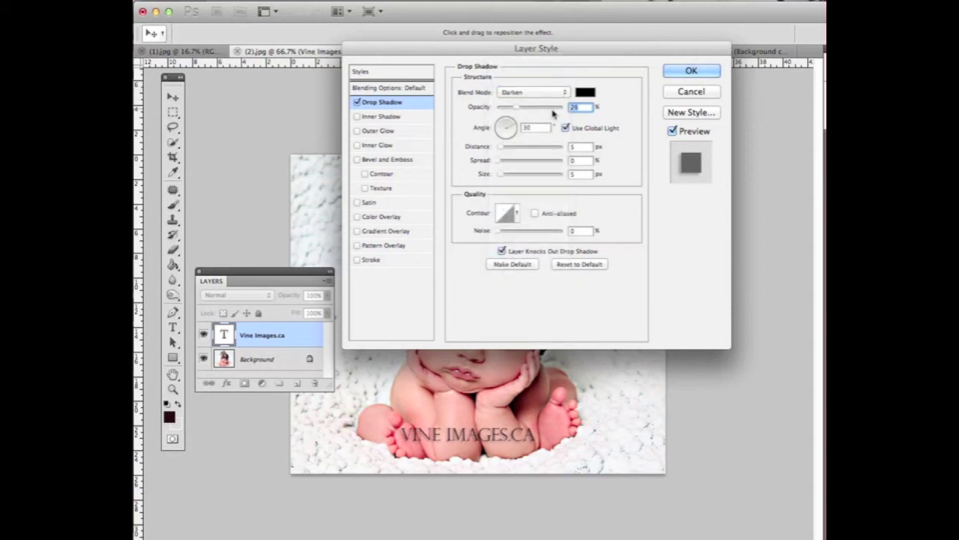
{"action": "left_click", "coordinate": [667, 71]}
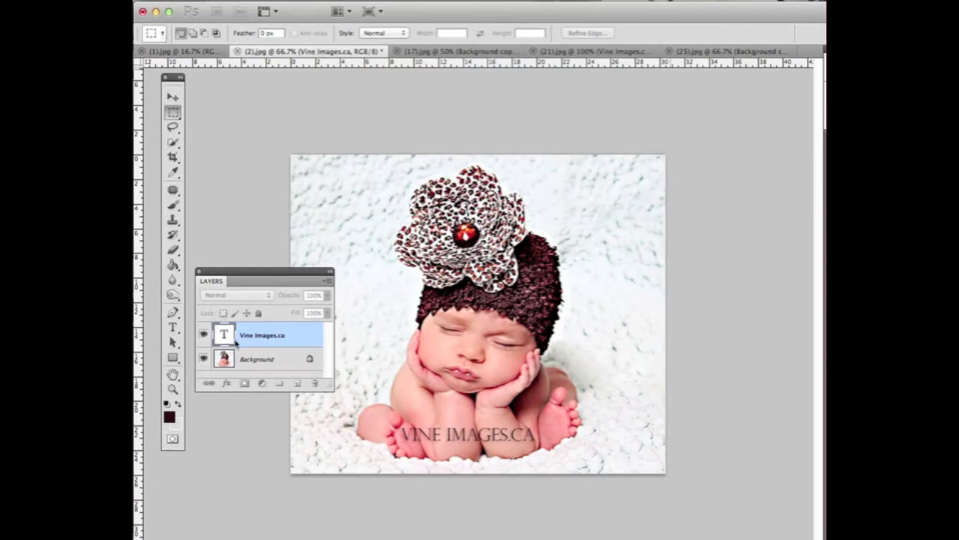
{"action": "left_click", "coordinate": [204, 335]}
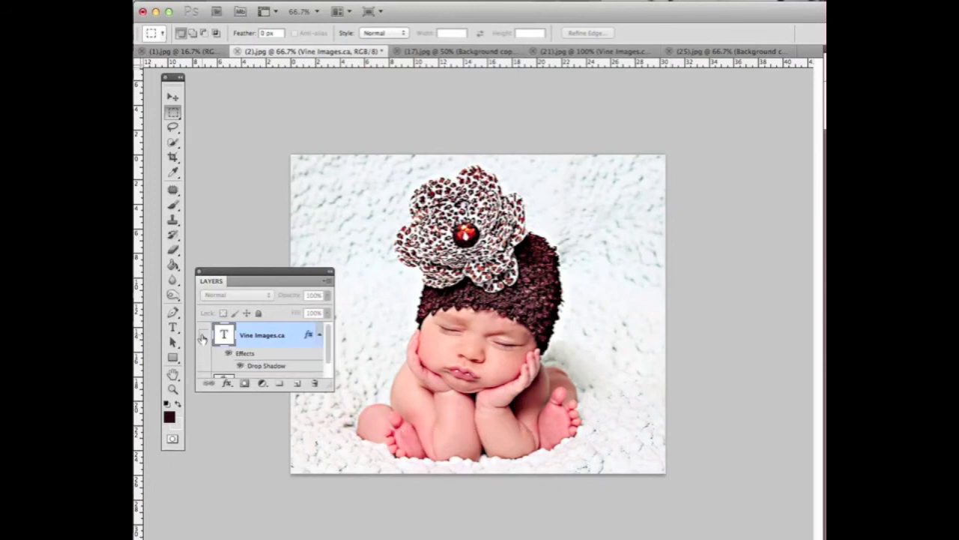
{"action": "left_click", "coordinate": [203, 335]}
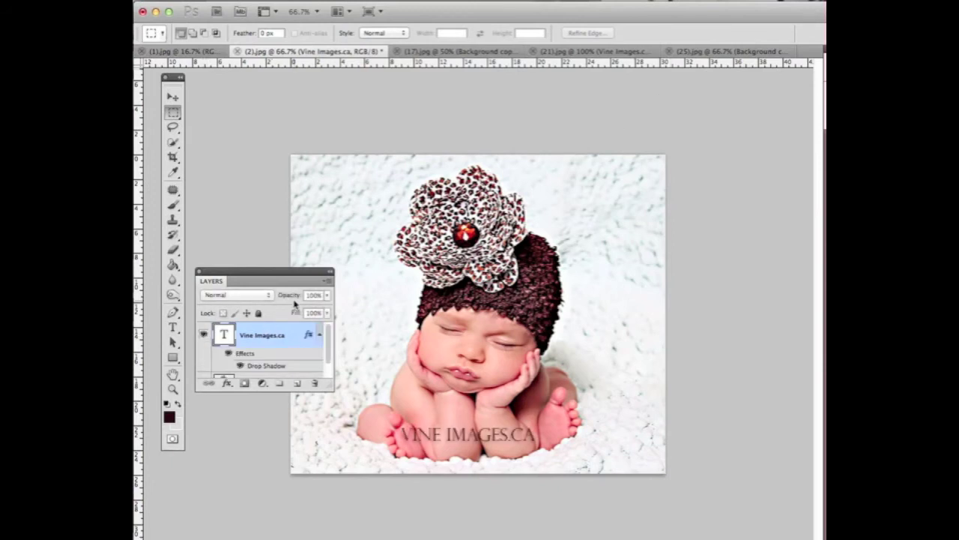
Step: Flatten the image and duplicate the Background as Background copy
{"action": "left_click", "coordinate": [329, 282]}
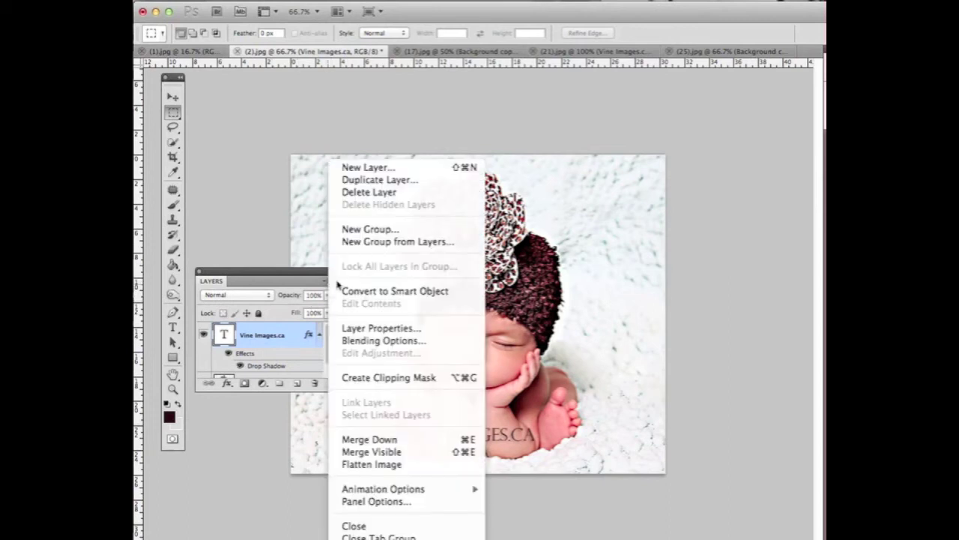
{"action": "left_click", "coordinate": [408, 465]}
{"action": "left_click", "coordinate": [330, 283]}
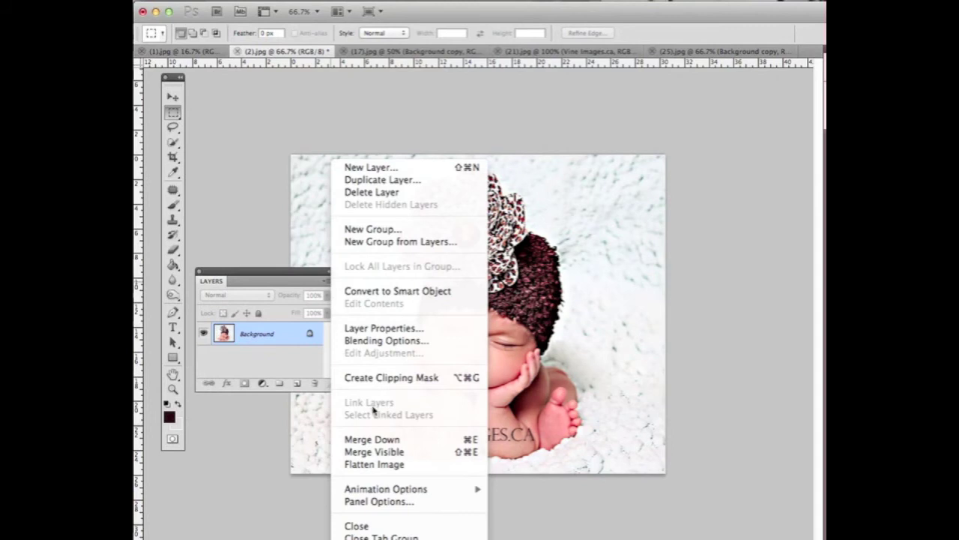
{"action": "left_click", "coordinate": [362, 180]}
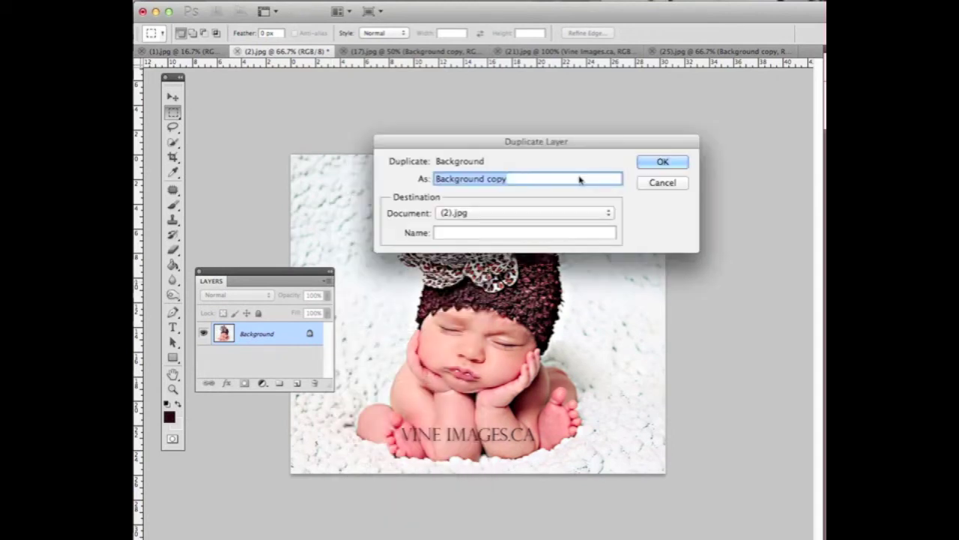
{"action": "left_click", "coordinate": [664, 162]}
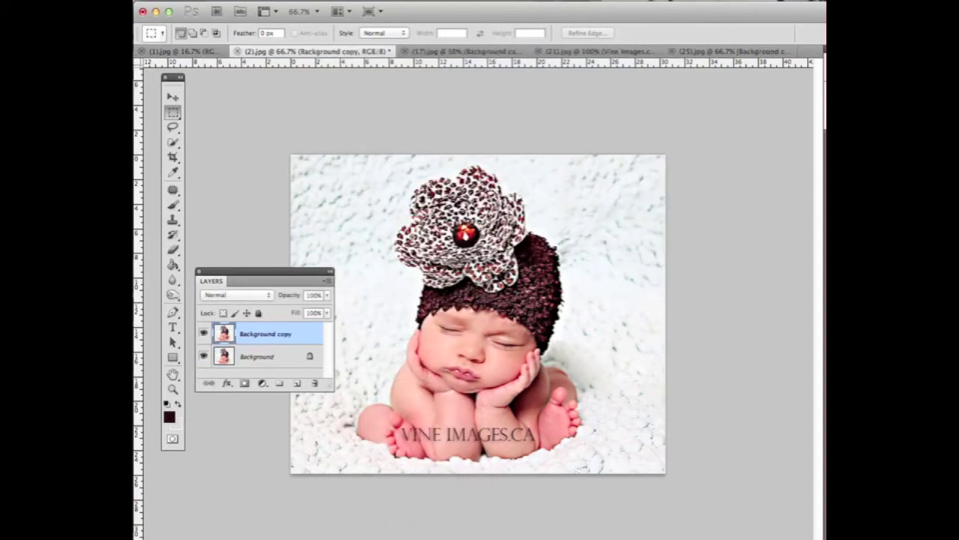
Step: Stroke the Background copy with a dark 3 px inside border
{"action": "left_click", "coordinate": [251, 2]}
{"action": "left_click", "coordinate": [292, 202]}
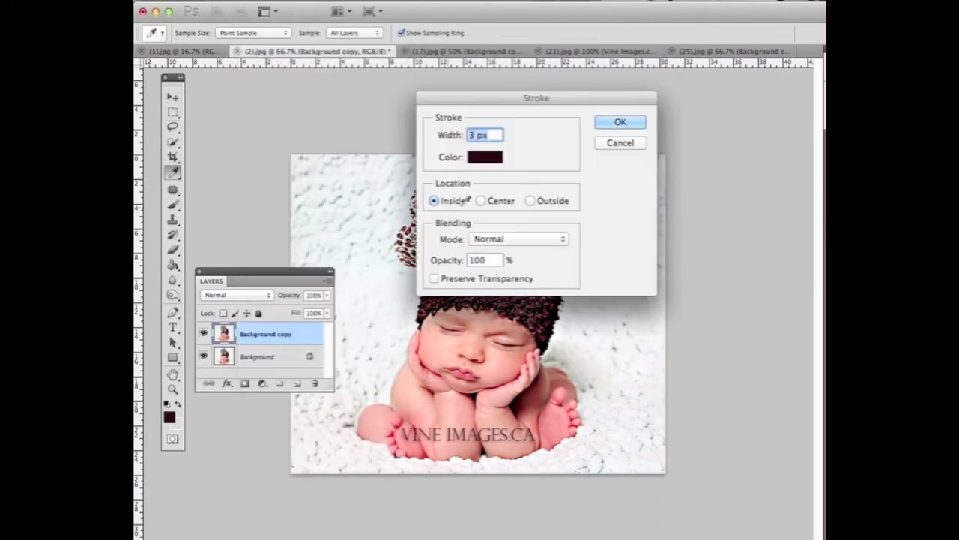
{"action": "left_click", "coordinate": [604, 122]}
{"action": "key", "text": "m"}
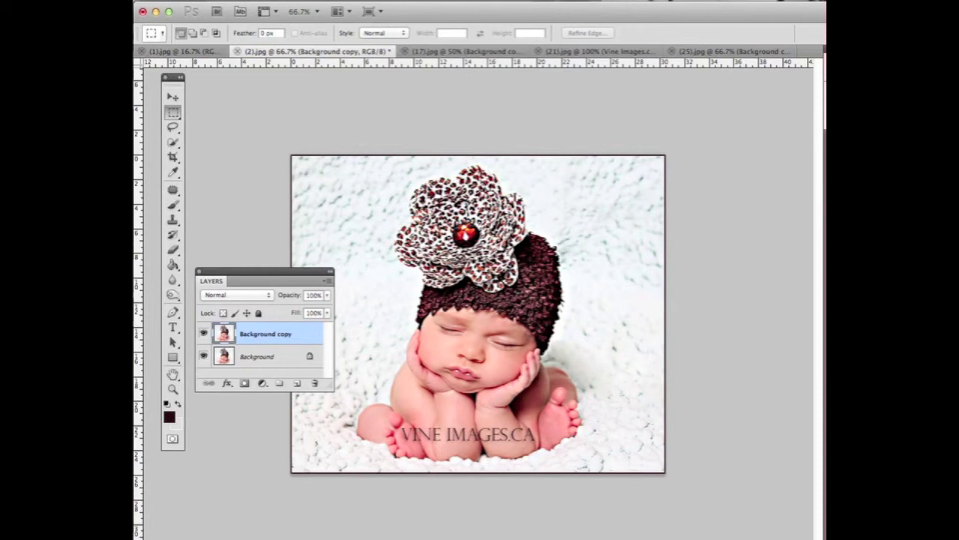
Step: Save the flower-hat baby photo as a quality-72 JPEG through Save for Web & Devices
{"action": "left_click", "coordinate": [223, 0]}
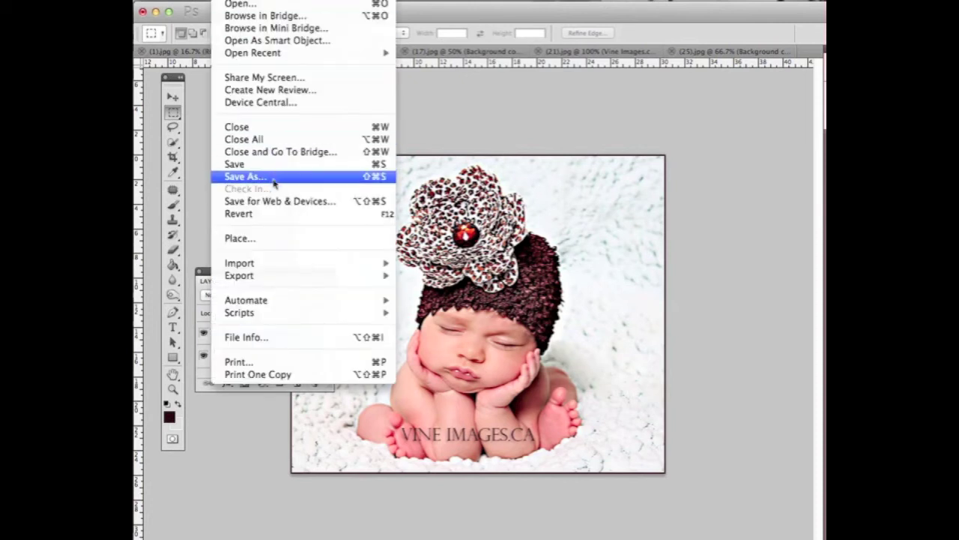
{"action": "left_click", "coordinate": [275, 202]}
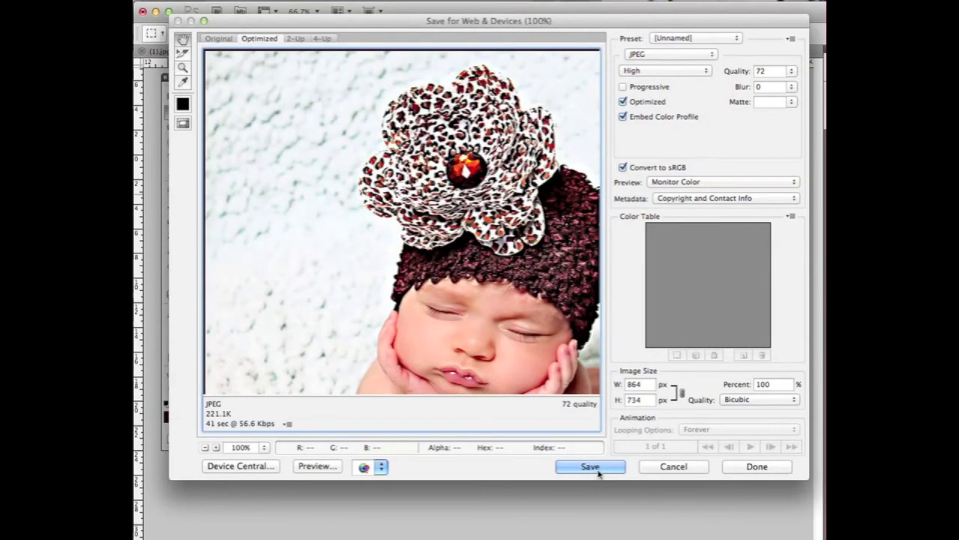
{"action": "left_click", "coordinate": [591, 467]}
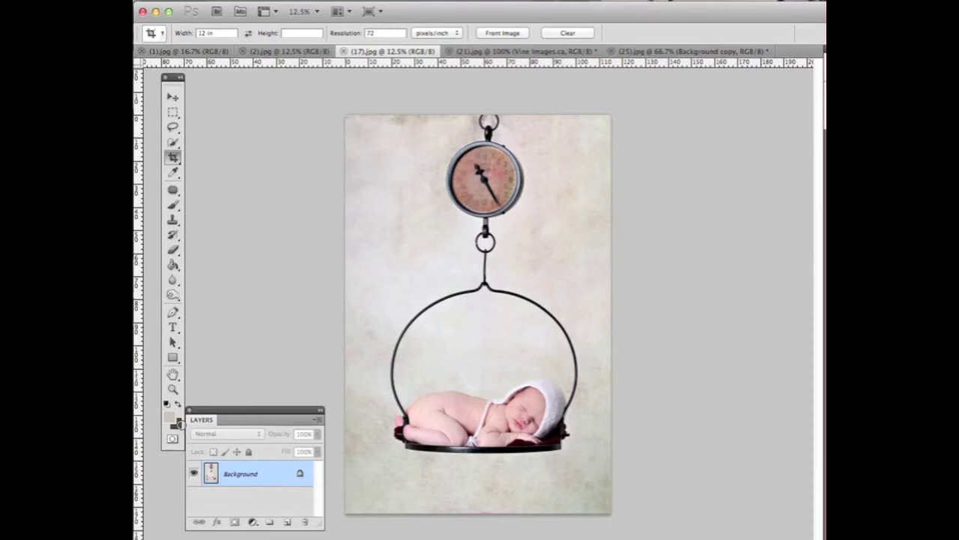
Step: Sample the scale photo's pale grey backdrop, d8d8d6, as the background colour
{"action": "left_click", "coordinate": [180, 424]}
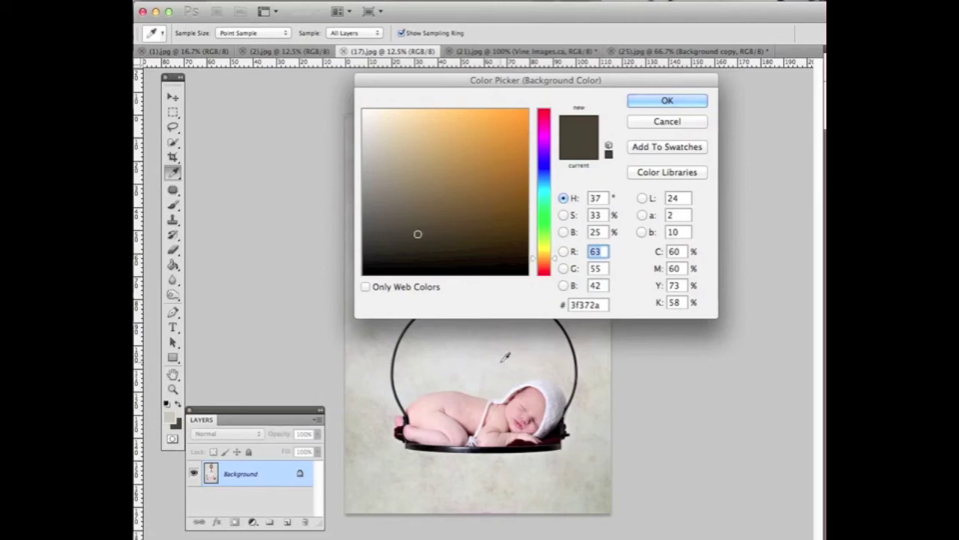
{"action": "left_click", "coordinate": [503, 361]}
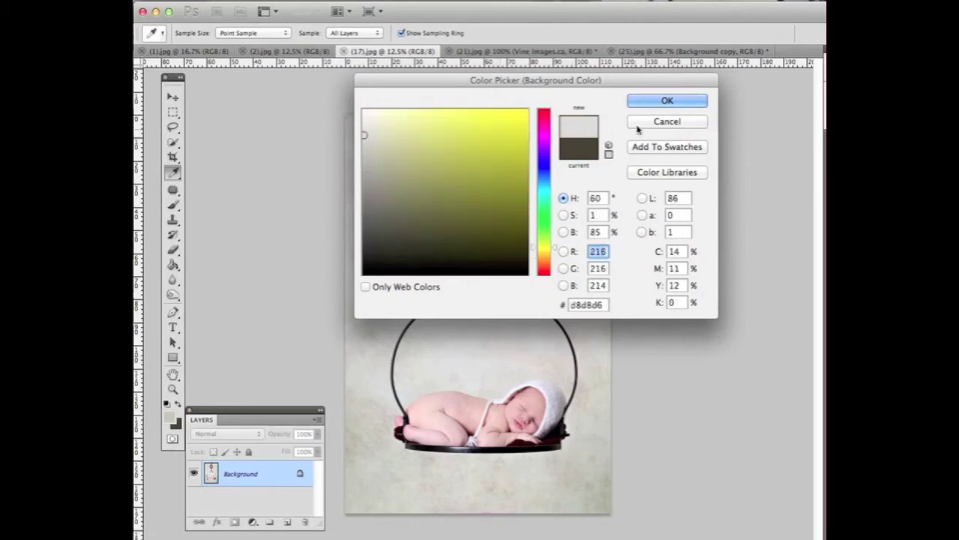
{"action": "left_click", "coordinate": [648, 105]}
{"action": "key", "text": "c"}
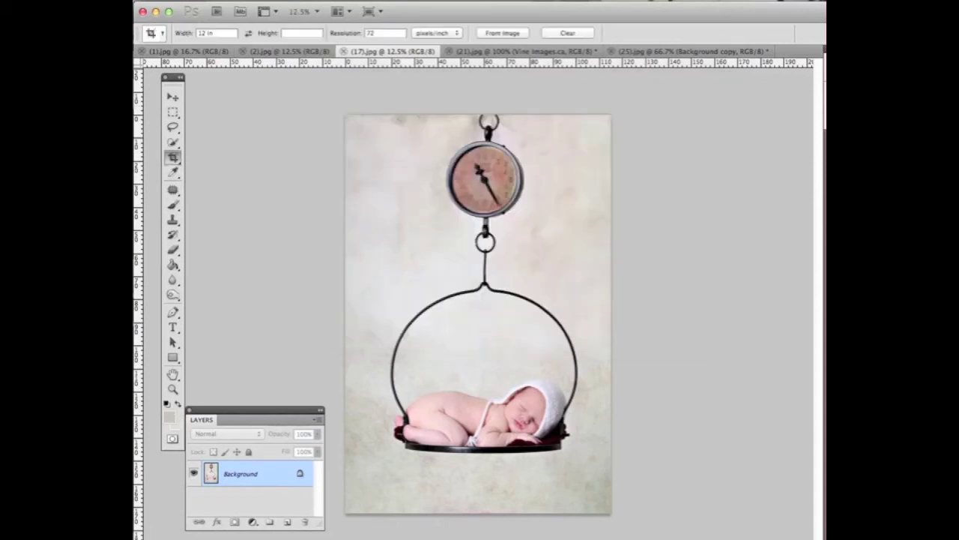
Step: Crop the scale photo from its top-left corner, extending past the right edge to add pale grey space
{"action": "left_click_drag", "start_coordinate": [348, 108], "coordinate": [708, 464]}
{"action": "left_click_drag", "start_coordinate": [636, 291], "coordinate": [812, 296]}
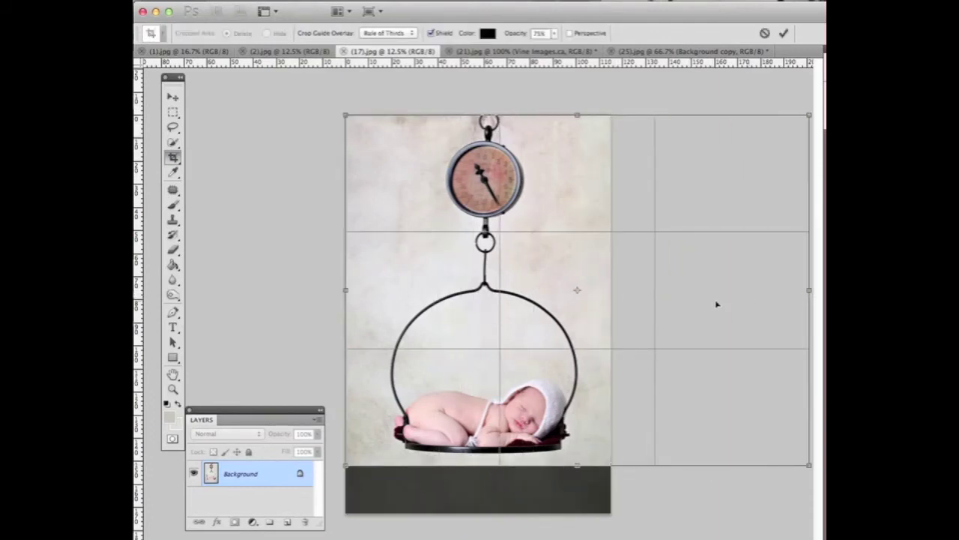
{"action": "left_click", "coordinate": [173, 97]}
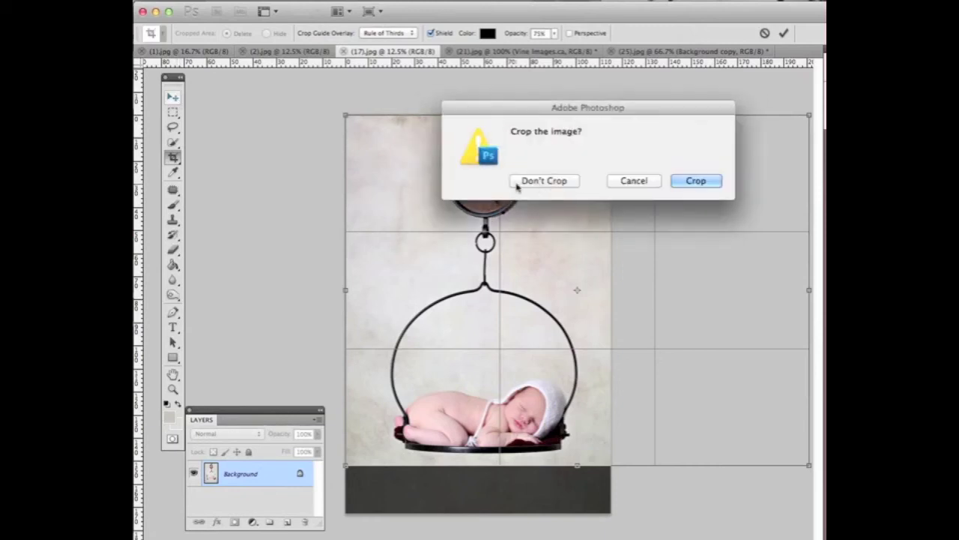
{"action": "left_click", "coordinate": [704, 183]}
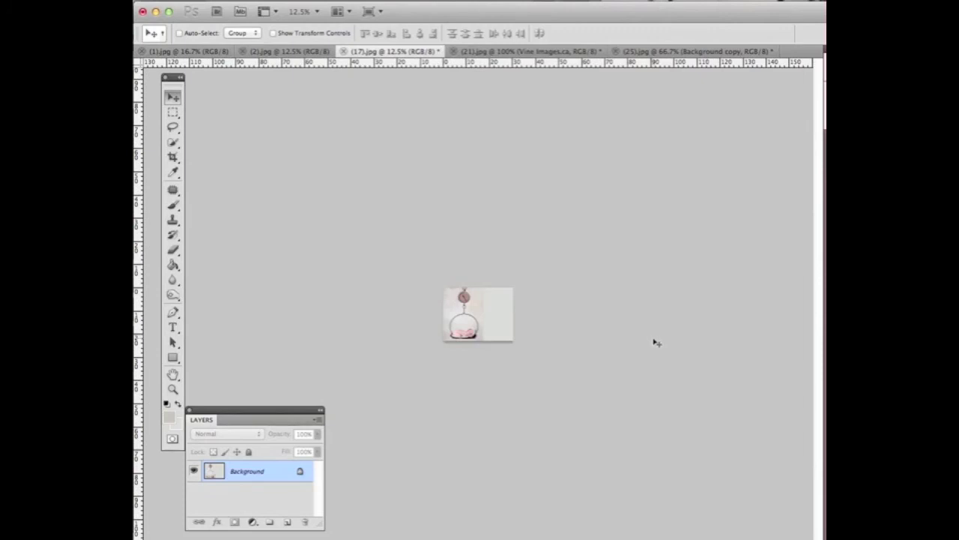
{"action": "key", "text": "super+equal"}
{"action": "key", "text": "super+equal"}
{"action": "key", "text": "super+equal"}
{"action": "key", "text": "super+equal"}
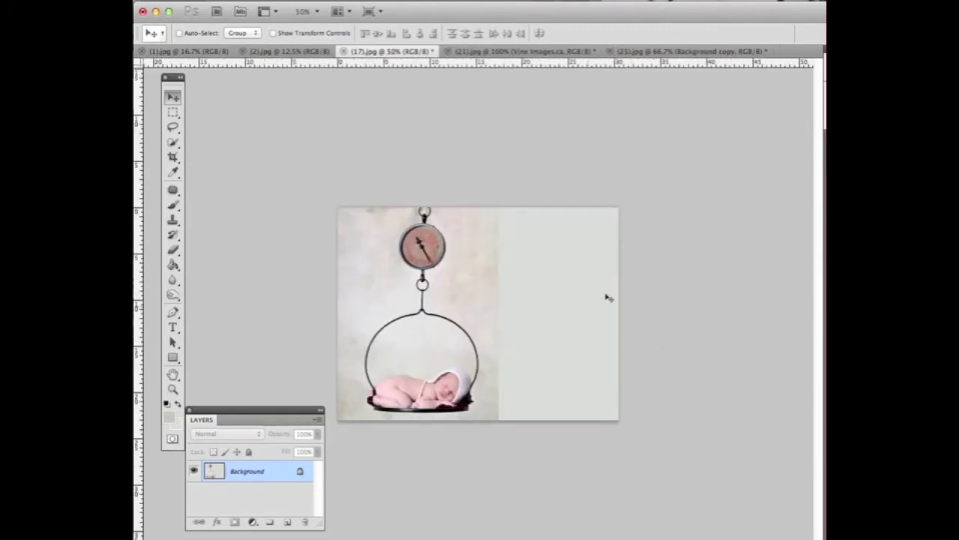
Step: Add a Perpetua Titling MT text layer reading VINE IMAGES.CA on the grey right side
{"action": "left_click", "coordinate": [173, 327]}
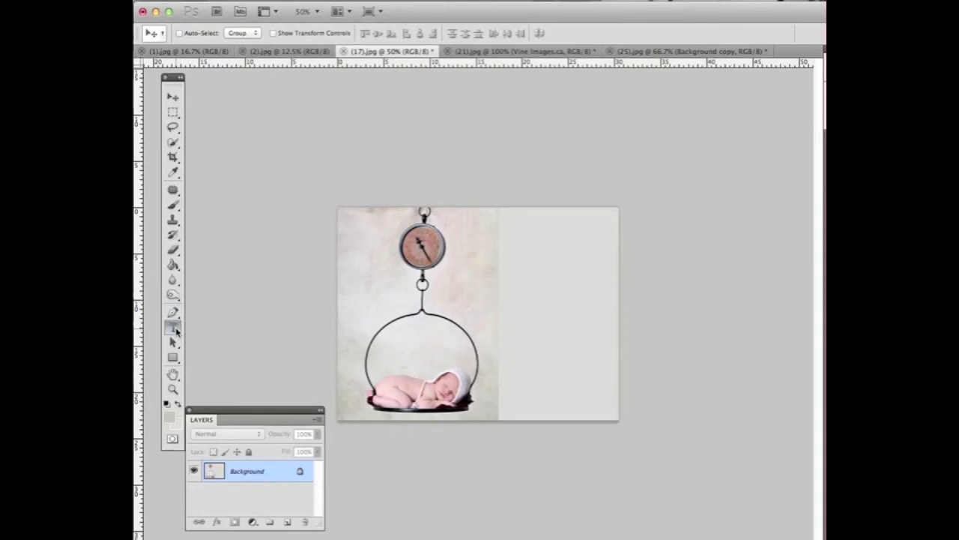
{"action": "left_click", "coordinate": [508, 311]}
{"action": "left_click", "coordinate": [284, 33]}
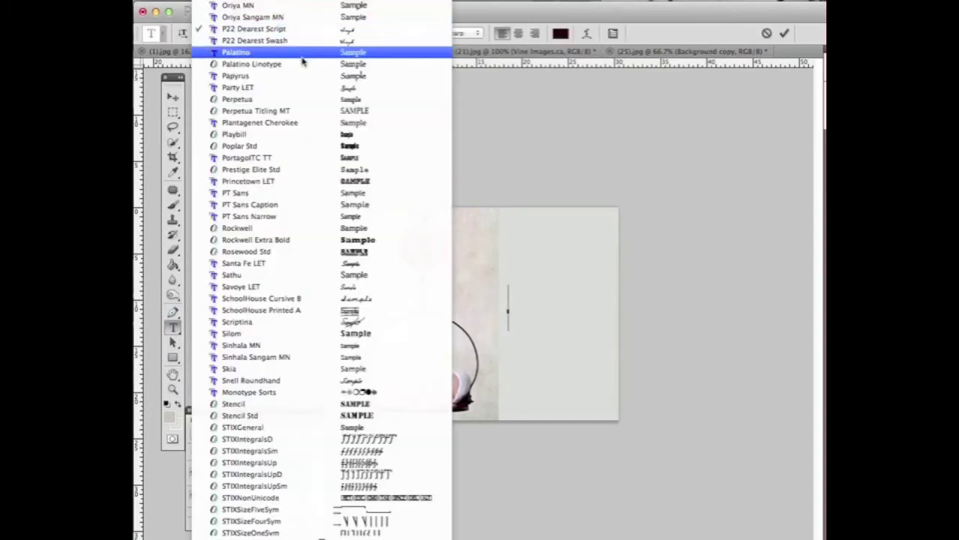
{"action": "left_click", "coordinate": [291, 111]}
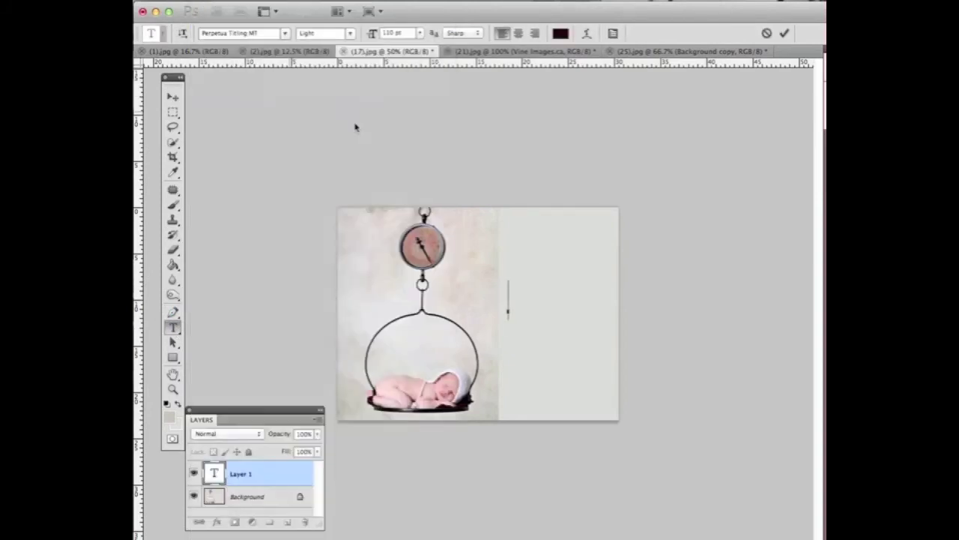
{"action": "type", "text": "V"}
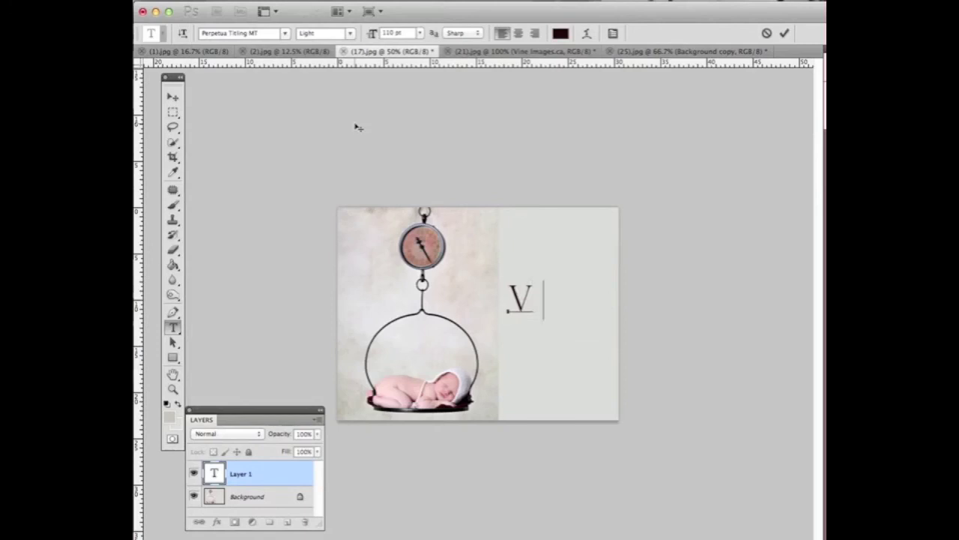
{"action": "type", "text": "INE I"}
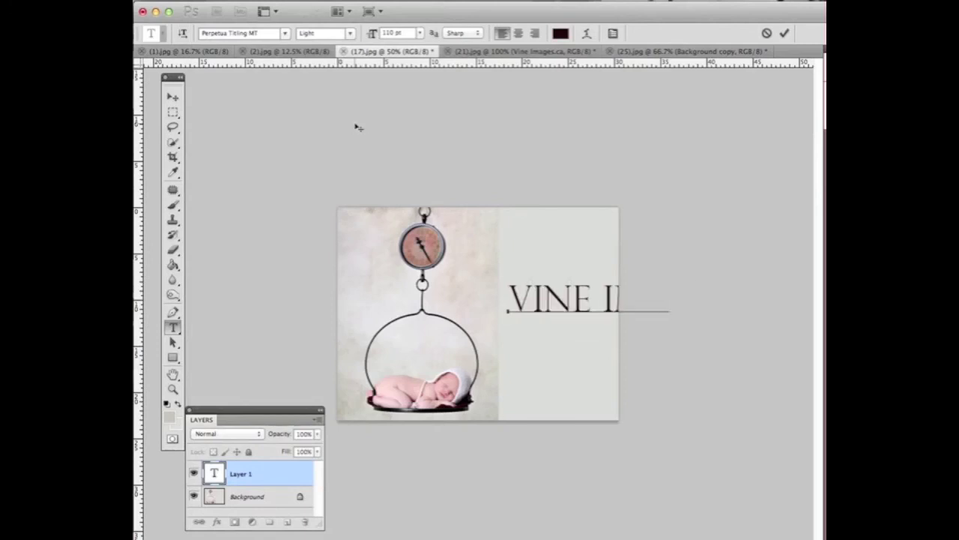
{"action": "type", "text": "MGES"}
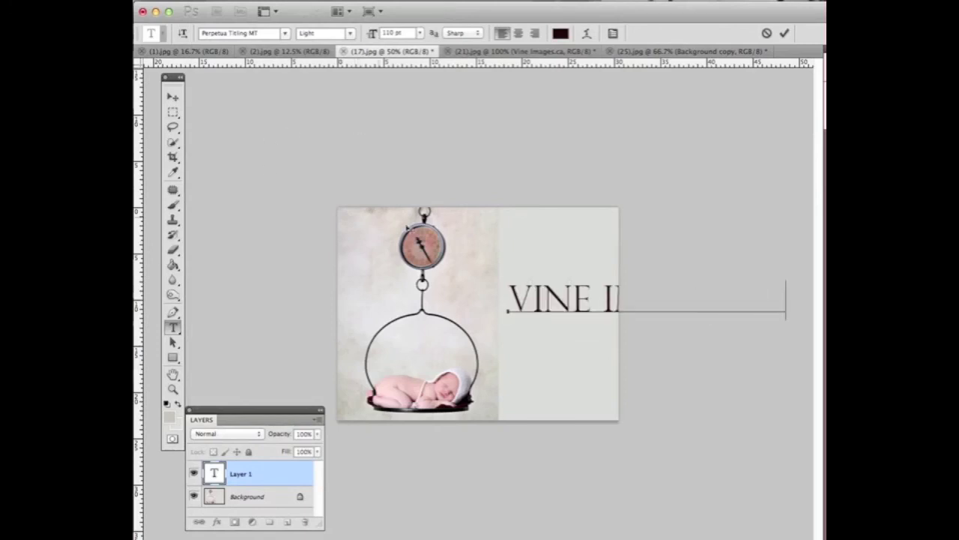
Step: Resize the VINE IMAGES.CA text to 60 pt and move it down over the scale's ring
{"action": "left_click_drag", "start_coordinate": [512, 298], "coordinate": [799, 285]}
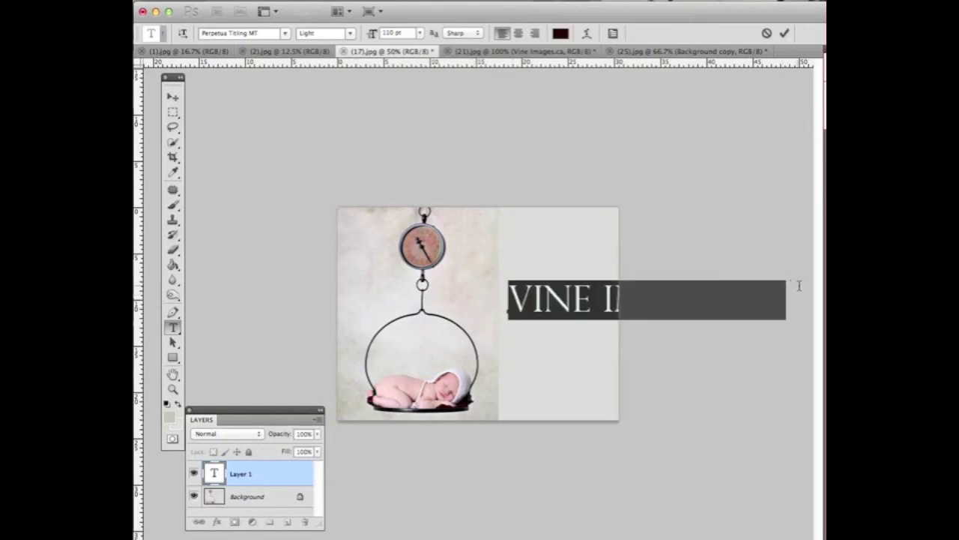
{"action": "double_click", "coordinate": [398, 33]}
{"action": "type", "text": "6"}
{"action": "key", "text": "Return"}
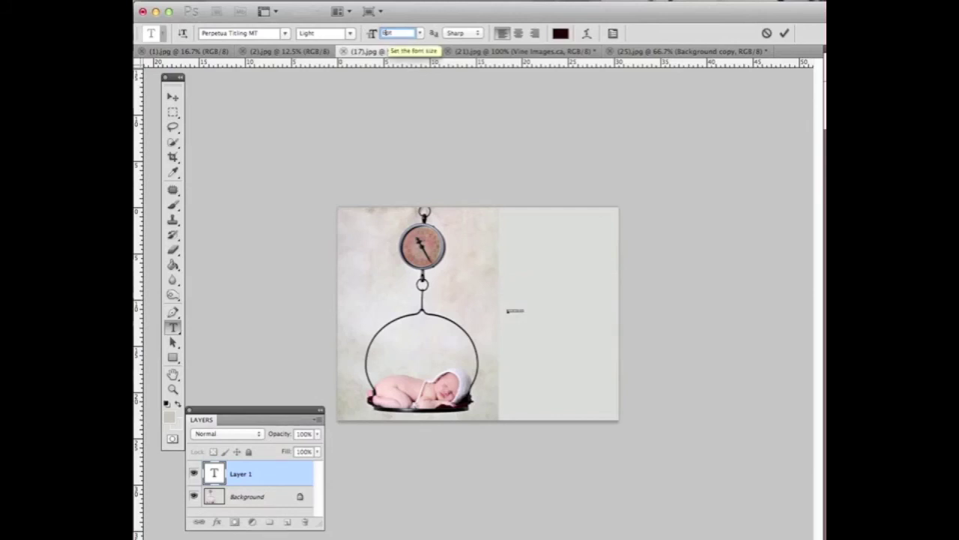
{"action": "type", "text": "60"}
{"action": "key", "text": "Return"}
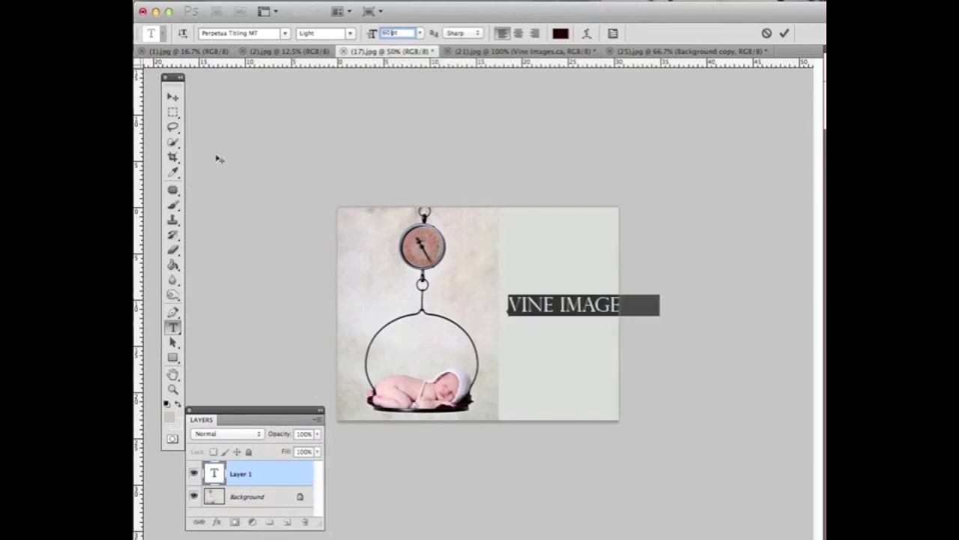
{"action": "left_click", "coordinate": [173, 97]}
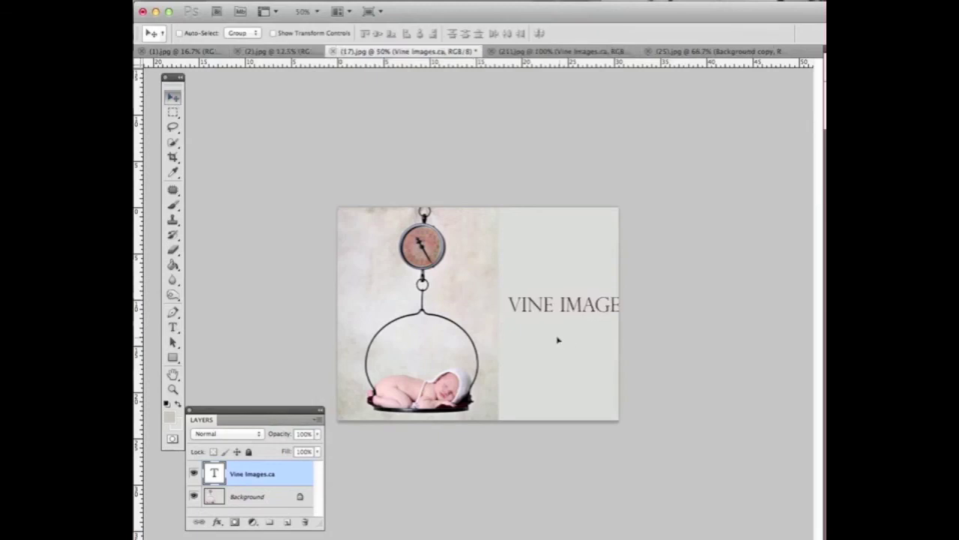
{"action": "left_click_drag", "start_coordinate": [559, 339], "coordinate": [530, 383]}
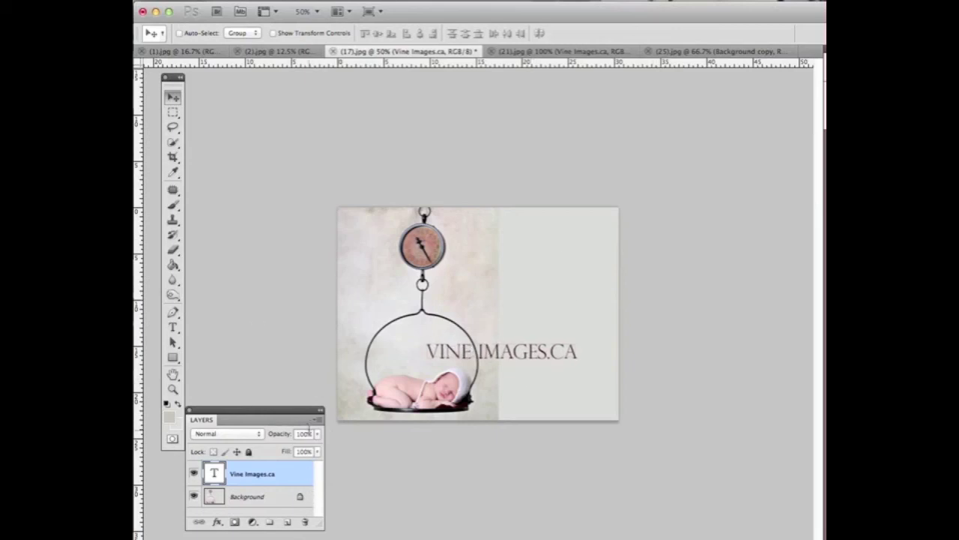
Step: Flatten the image and duplicate the background into a Background copy layer
{"action": "left_click", "coordinate": [318, 420]}
{"action": "left_click", "coordinate": [362, 465]}
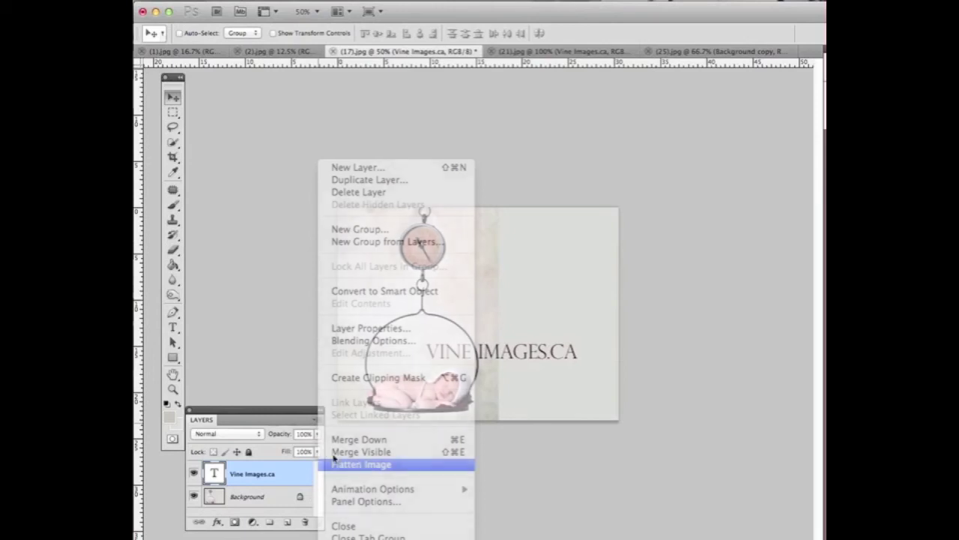
{"action": "left_click", "coordinate": [320, 421]}
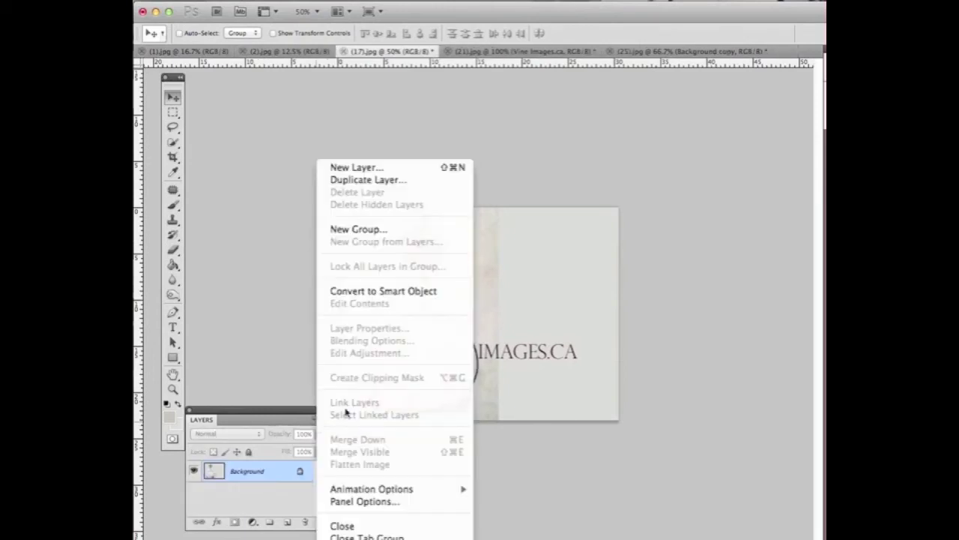
{"action": "left_click", "coordinate": [379, 181]}
{"action": "left_click", "coordinate": [665, 161]}
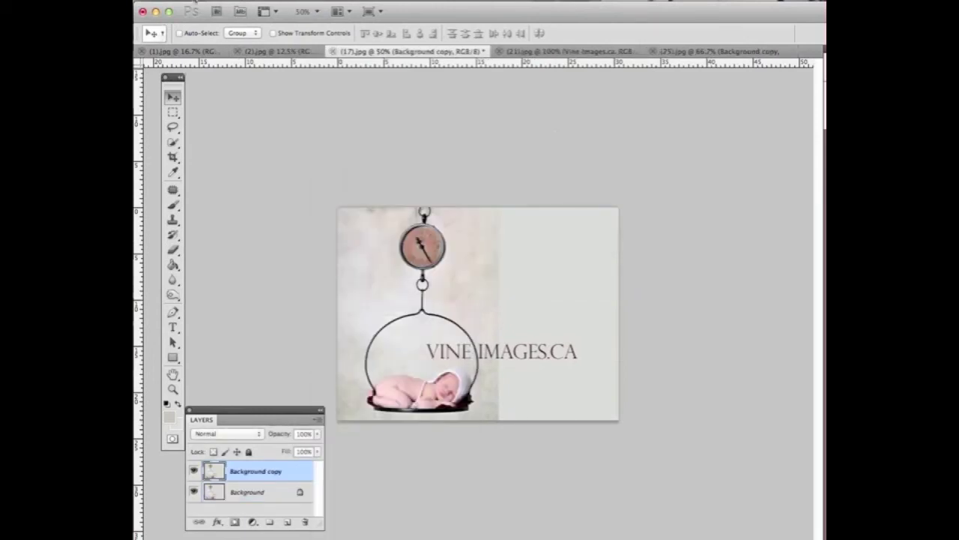
Step: Stroke the copy with a 3 px inside border in dark maroon 270a0e sampled from the photo
{"action": "left_click", "coordinate": [150, 0]}
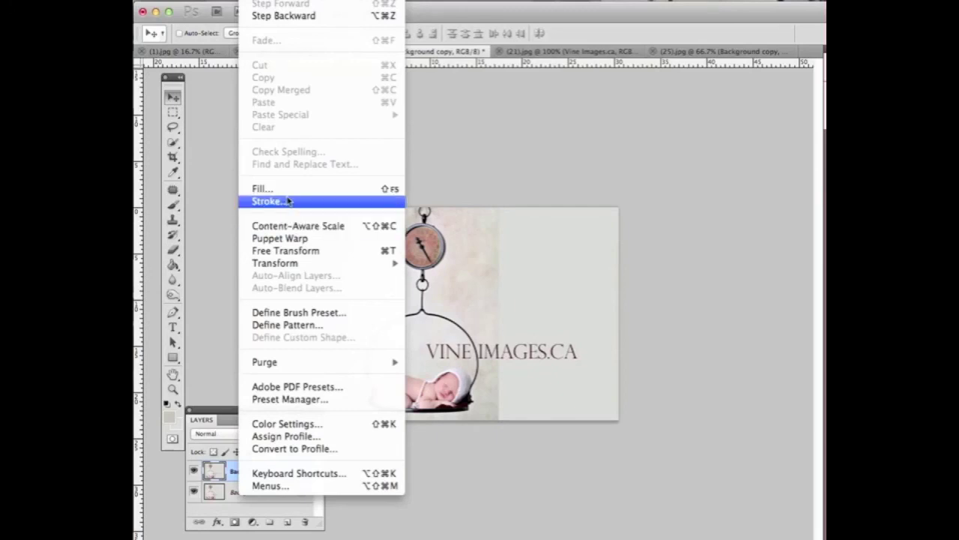
{"action": "left_click", "coordinate": [218, 201]}
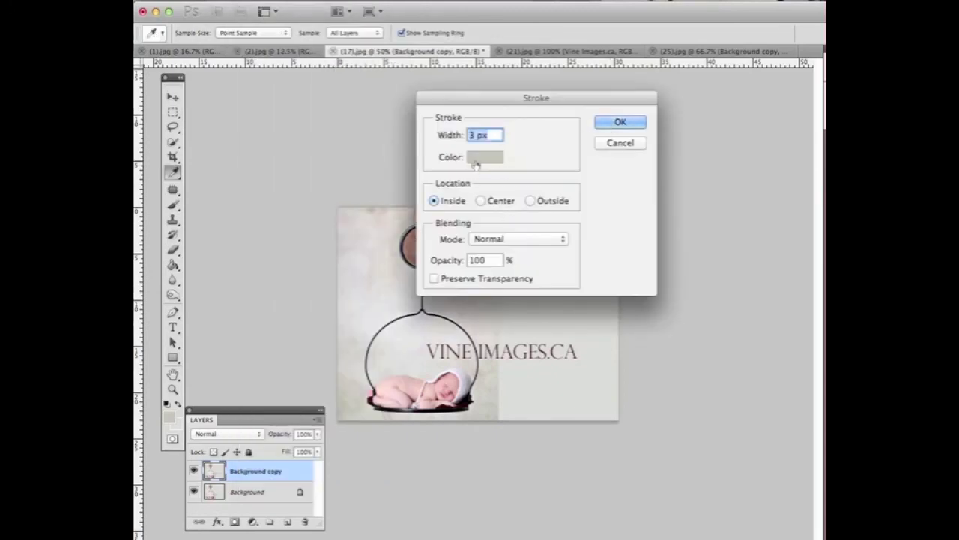
{"action": "left_click", "coordinate": [478, 158]}
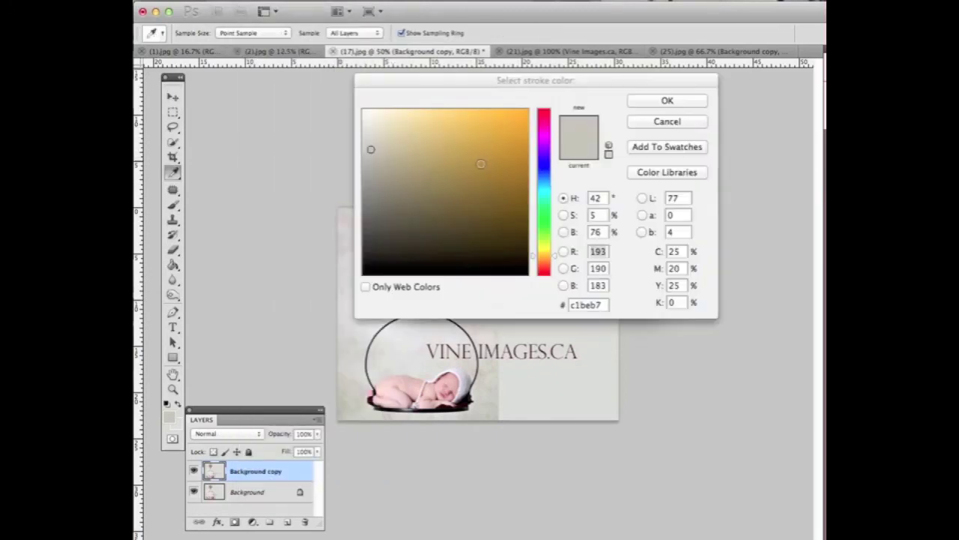
{"action": "left_click", "coordinate": [450, 405]}
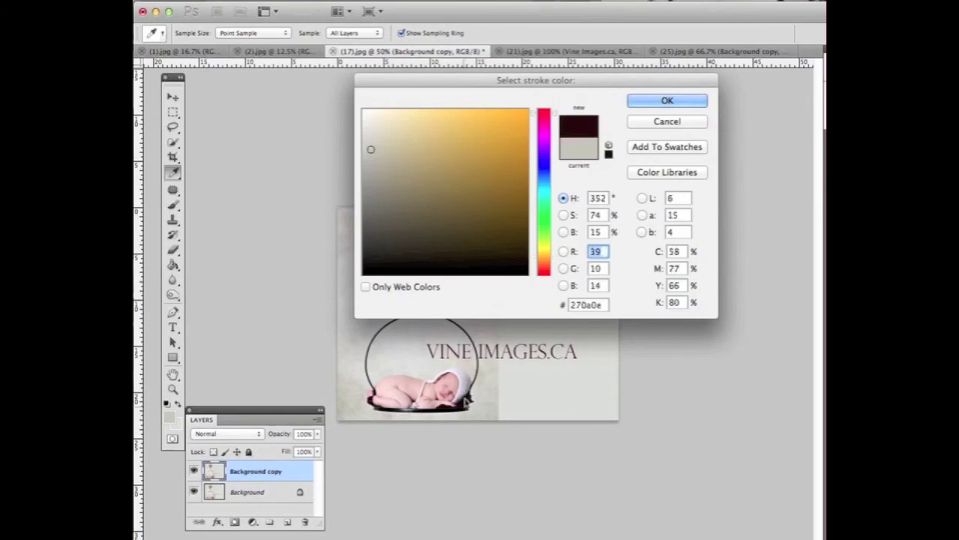
{"action": "left_click", "coordinate": [640, 104]}
{"action": "left_click", "coordinate": [619, 122]}
Step: Switch back to the Move tool and open the File menu for Save for Web & Devices
{"action": "key", "text": "v"}
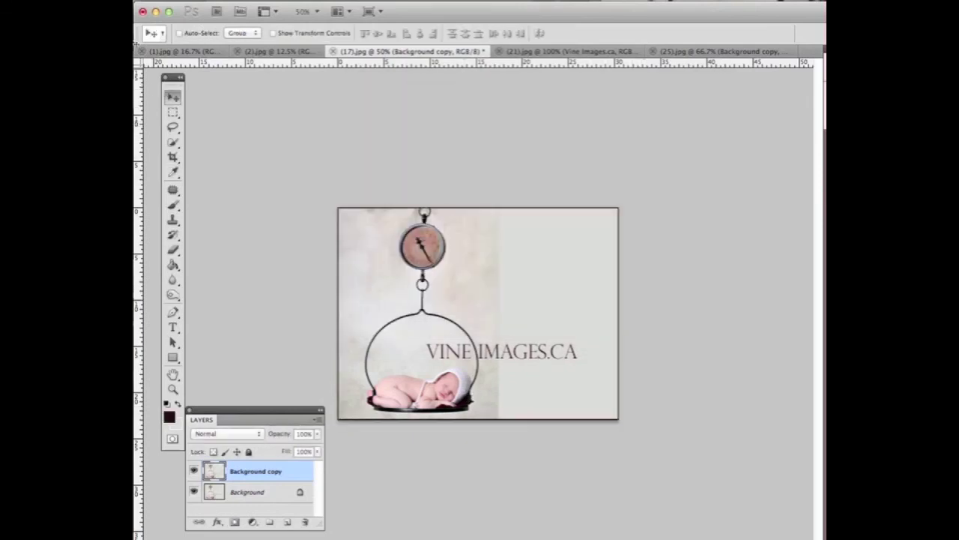
{"action": "left_click", "coordinate": [229, 1]}
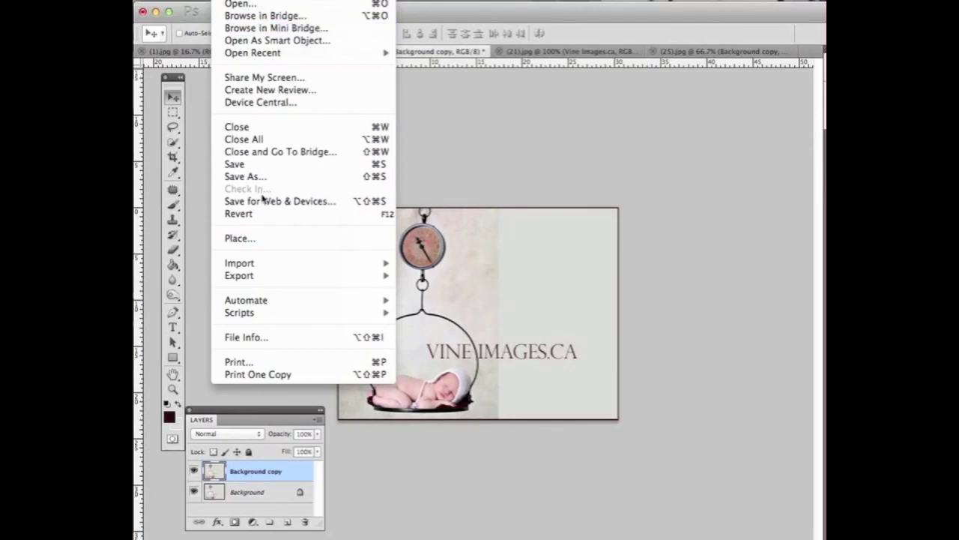